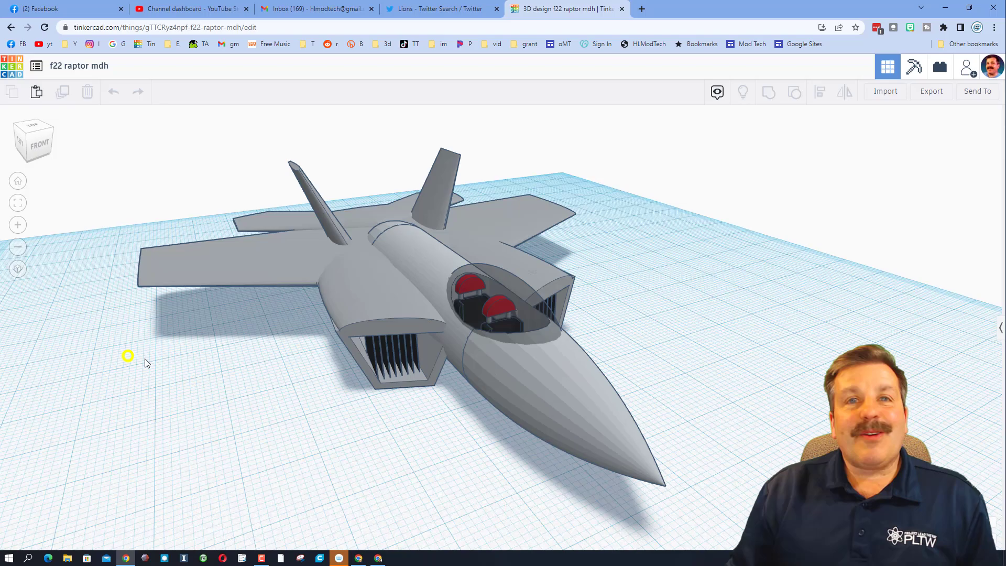
- Examine the F22 jet's engine intakes and tail fins from the front
mouse_move(145, 358)
right_mouse_down()
mouse_move(74, 337)
mouse_move(117, 358)
mouse_move(153, 354)
mouse_move(135, 359)
right_mouse_up()
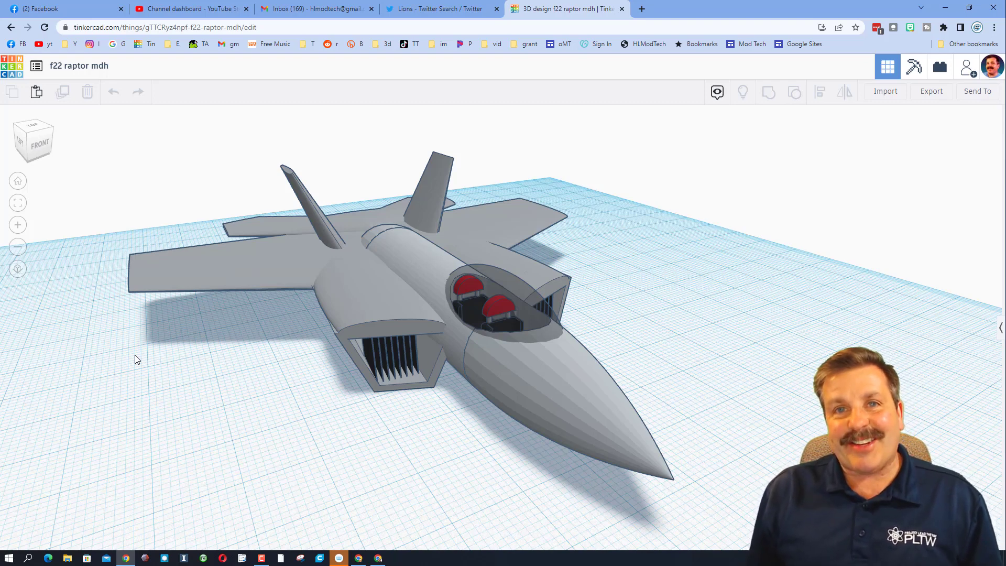
right_click_drag(302, 411, 255, 407)
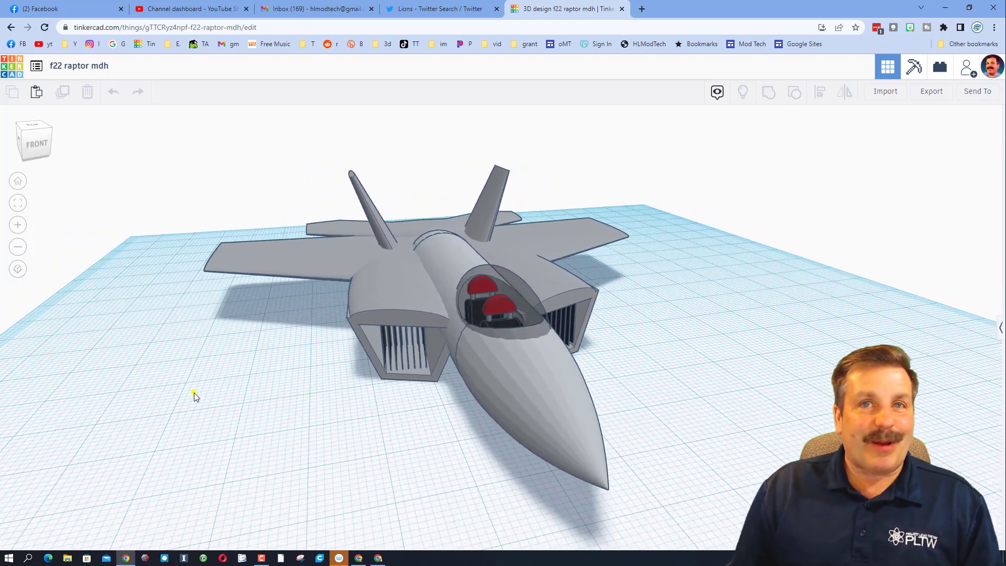
right_click_drag(194, 392, 218, 389)
left_click(378, 293)
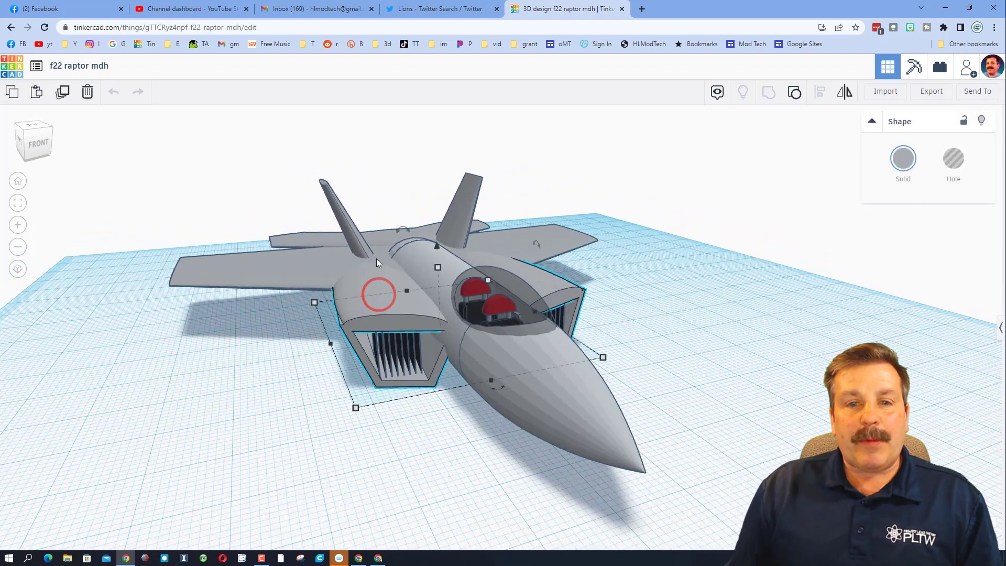
left_click(347, 213)
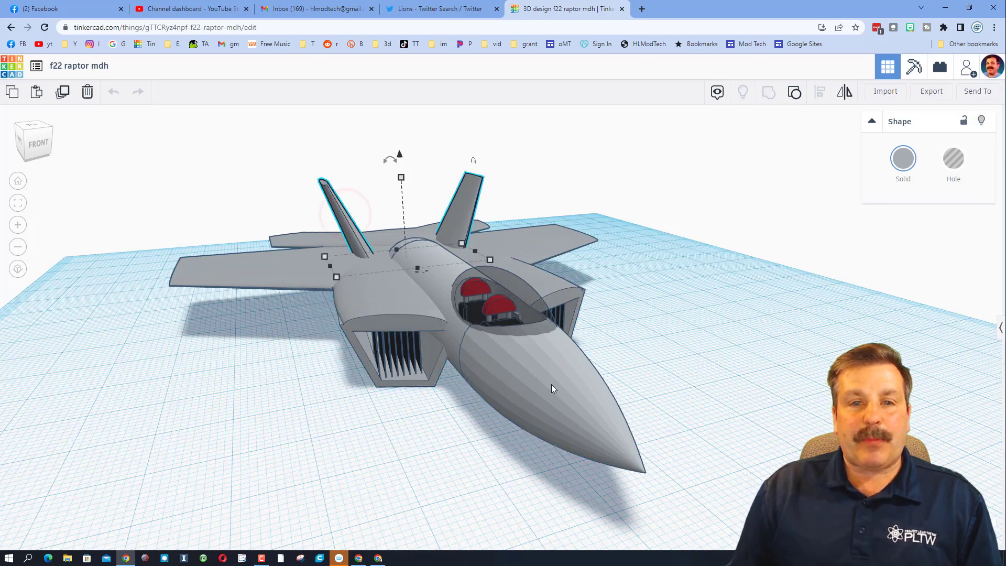
left_click(680, 307)
mouse_move(720, 295)
right_mouse_down()
mouse_move(668, 281)
mouse_move(716, 301)
right_mouse_up()
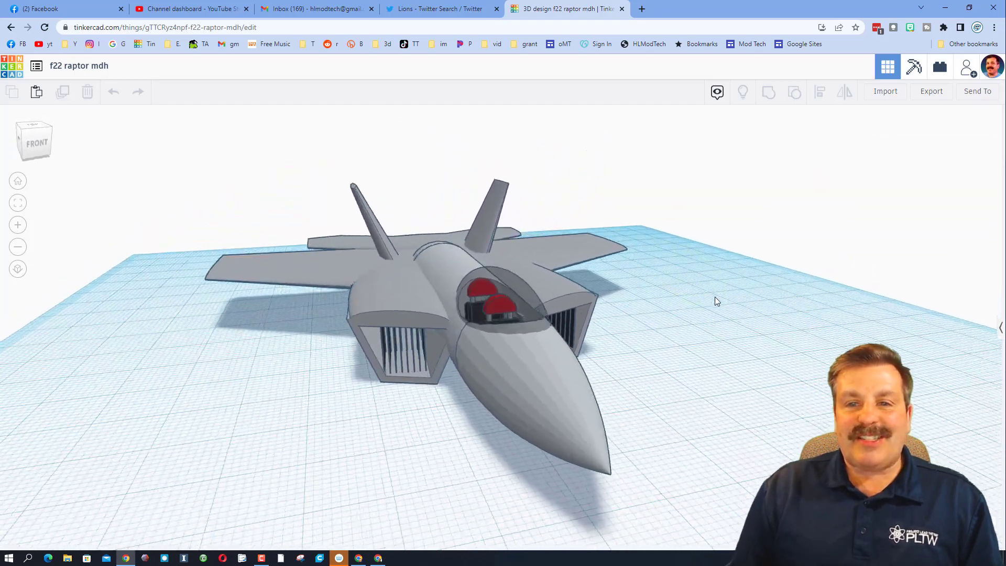
- Export all the jet's shapes as an OBJ archive named "f22 raptor mdh (1).zip" in the Downloads folder
left_click_drag(237, 196, 754, 401)
left_click(930, 93)
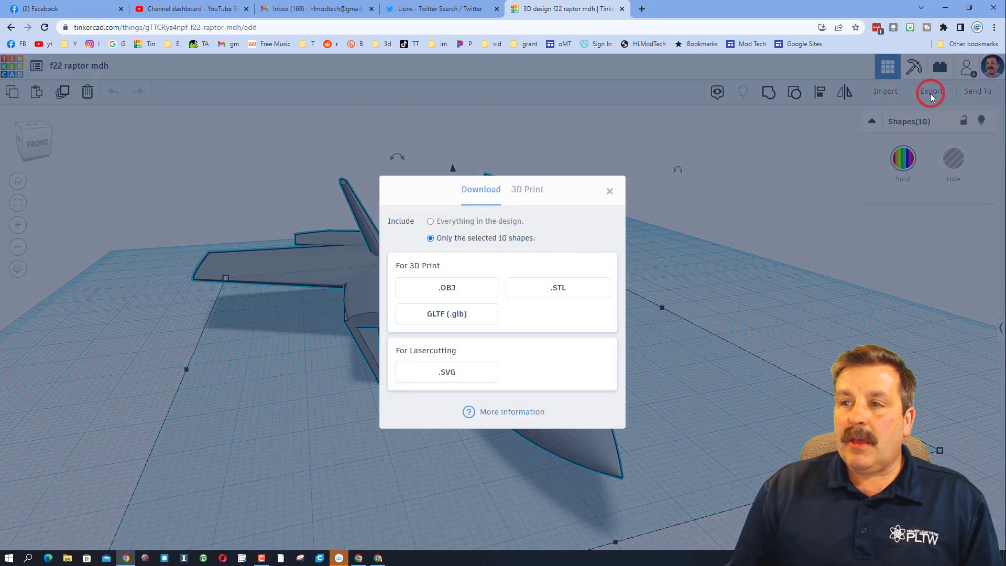
left_click(442, 289)
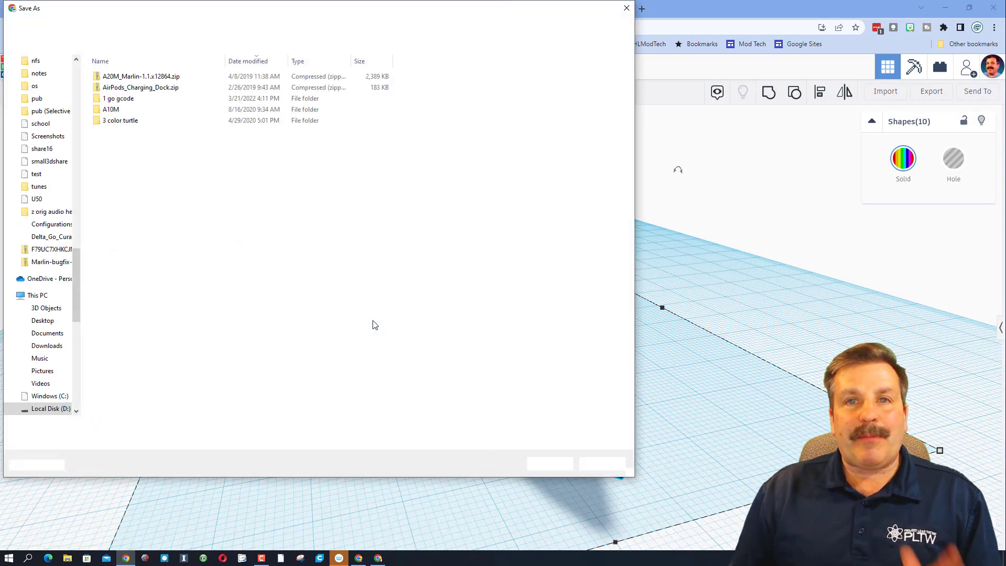
left_click(80, 76)
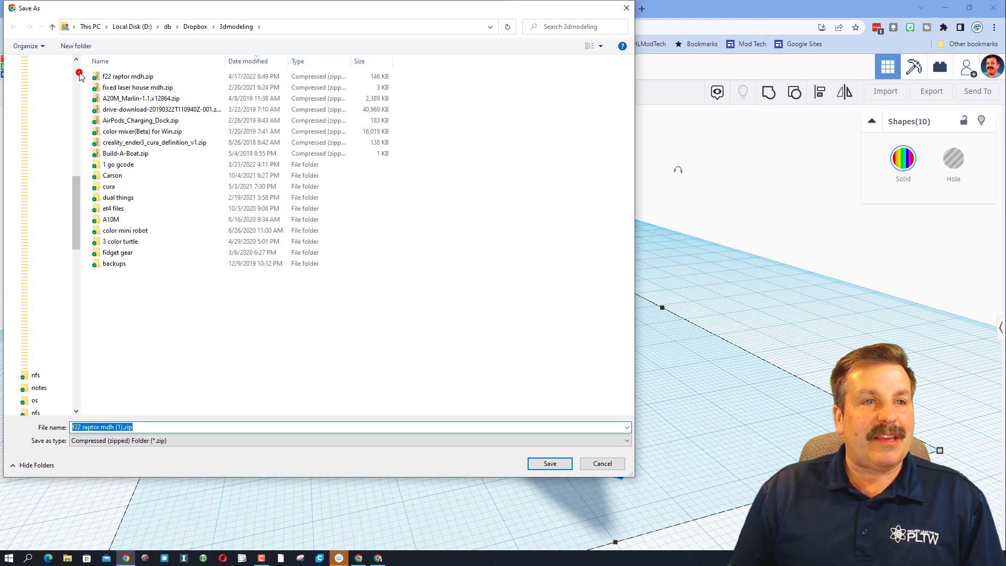
left_click(46, 93)
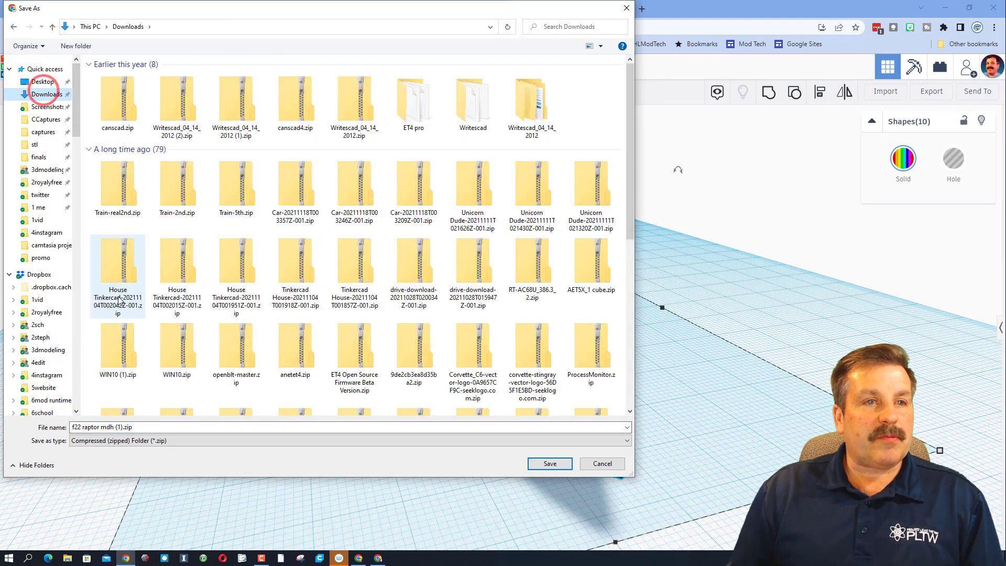
left_click(550, 463)
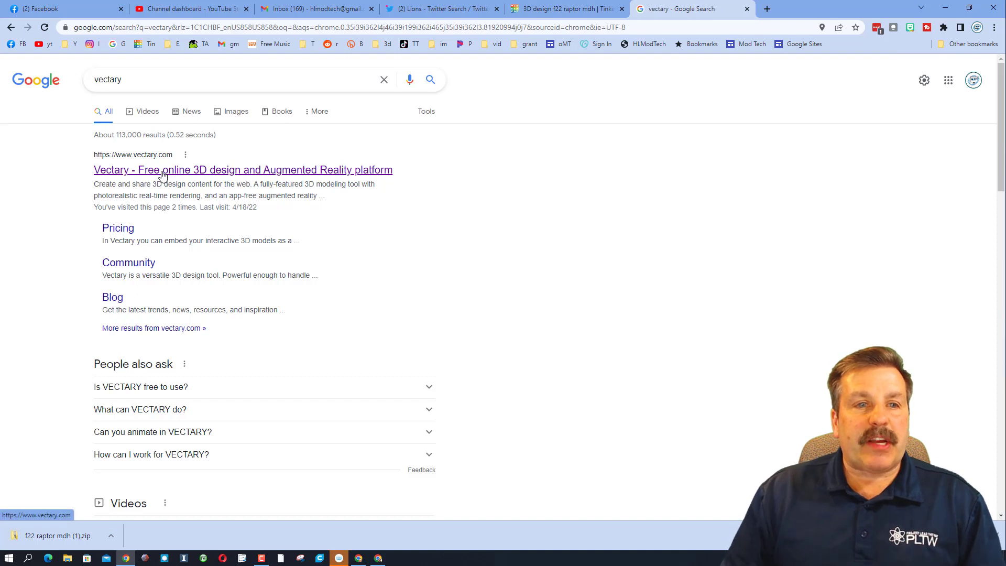
- Open the Vectary web editor from the search results and start a blank project
left_click(162, 172)
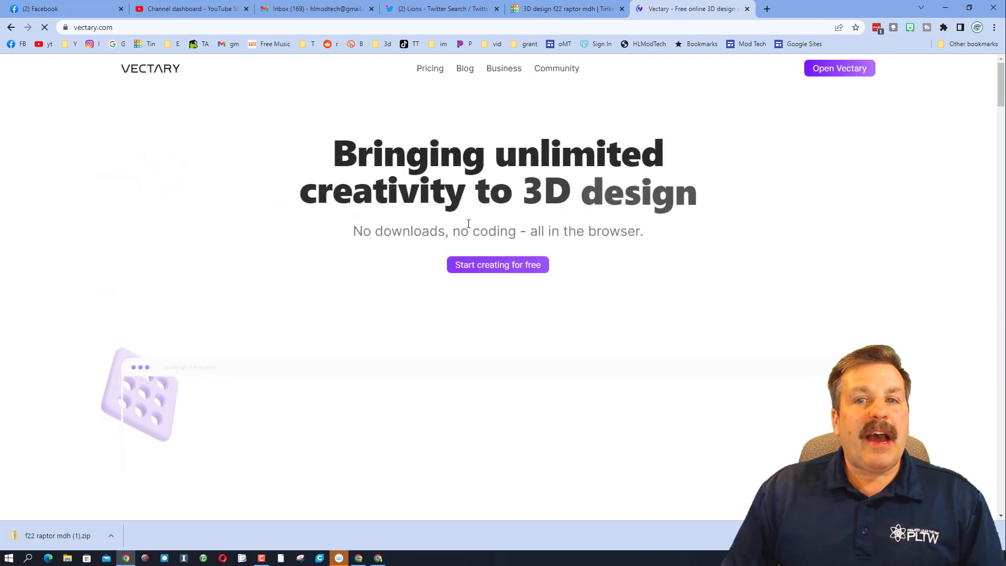
left_click(484, 268)
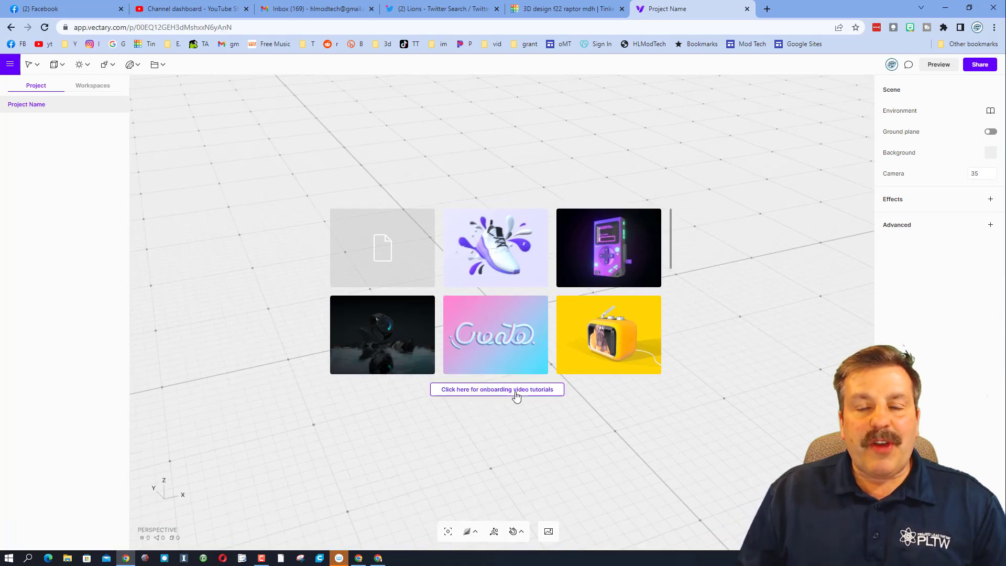
left_click(384, 251)
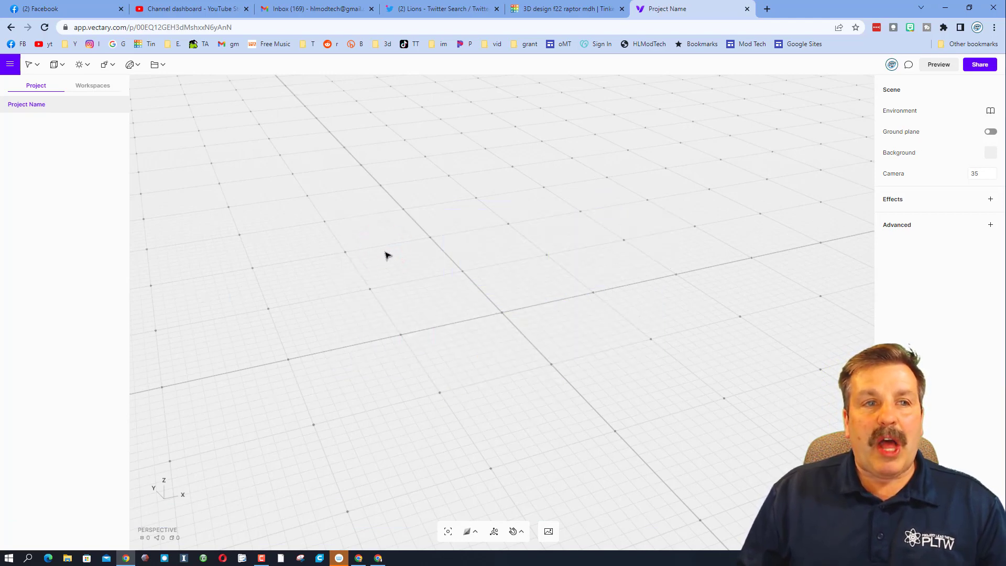
- Import "f22 raptor mdh (1).zip" from Downloads, continue despite the zero-area faces, and fit the object to the scene
left_click(10, 67)
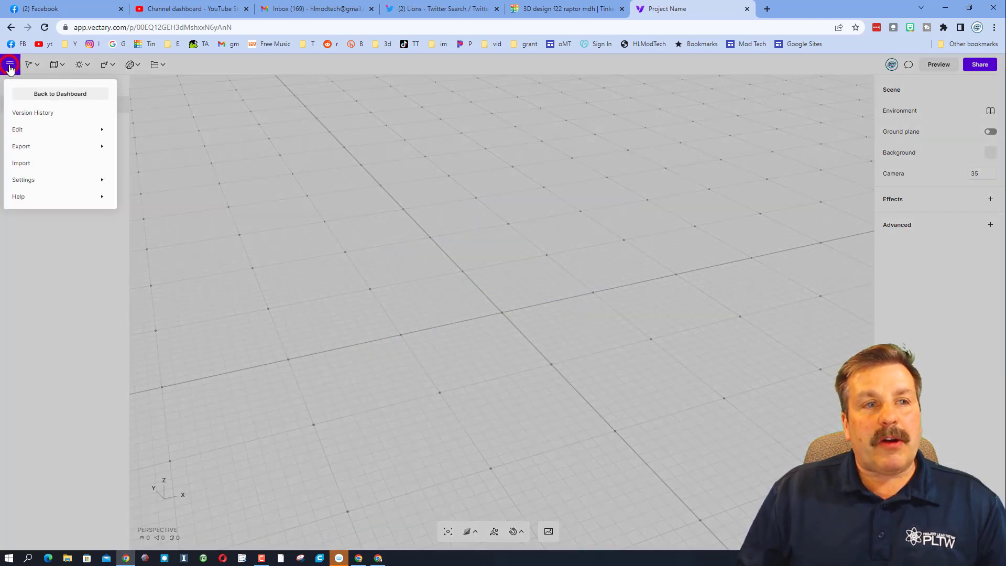
left_click(23, 163)
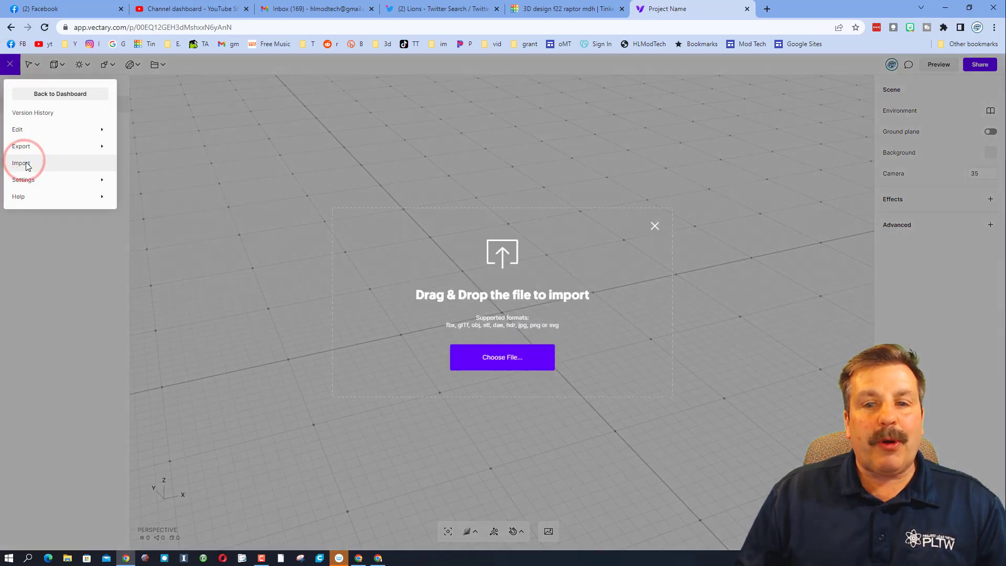
left_click(502, 361)
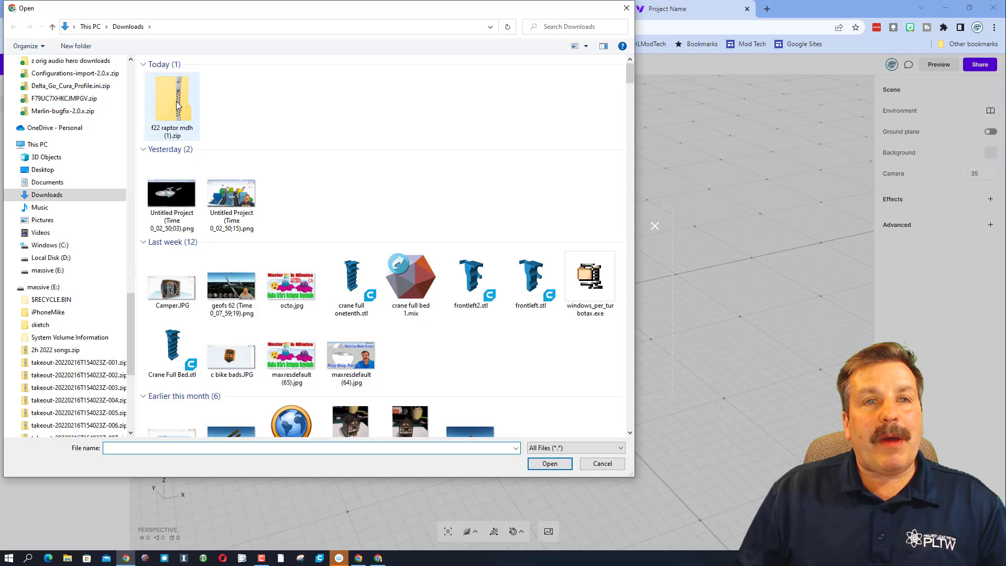
double_click(177, 105)
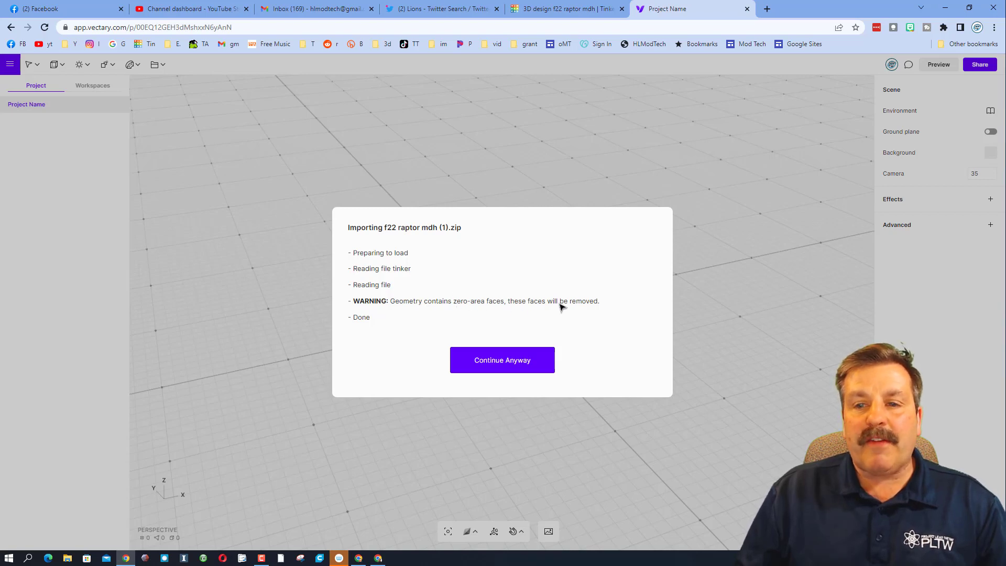
left_click(503, 361)
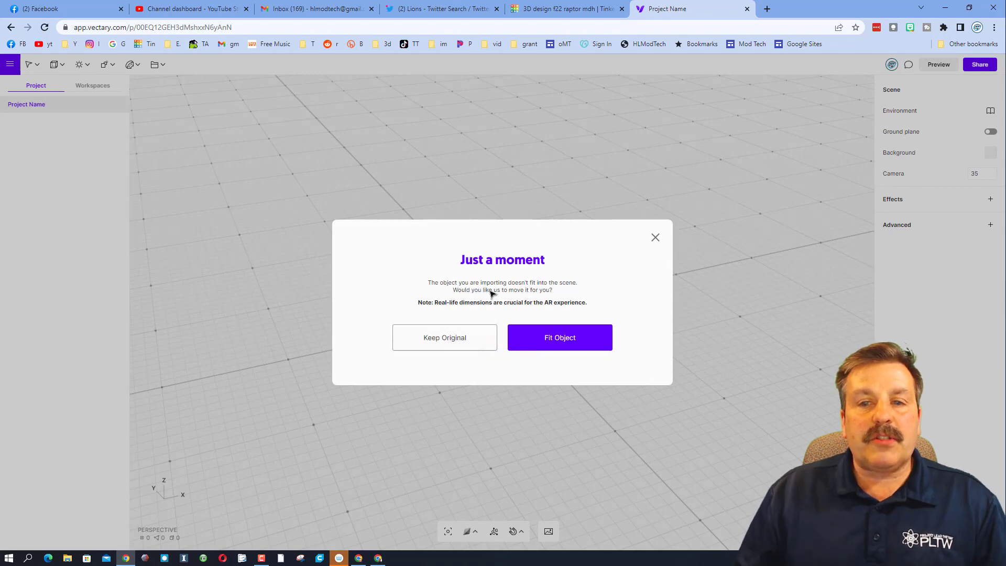
left_click(561, 340)
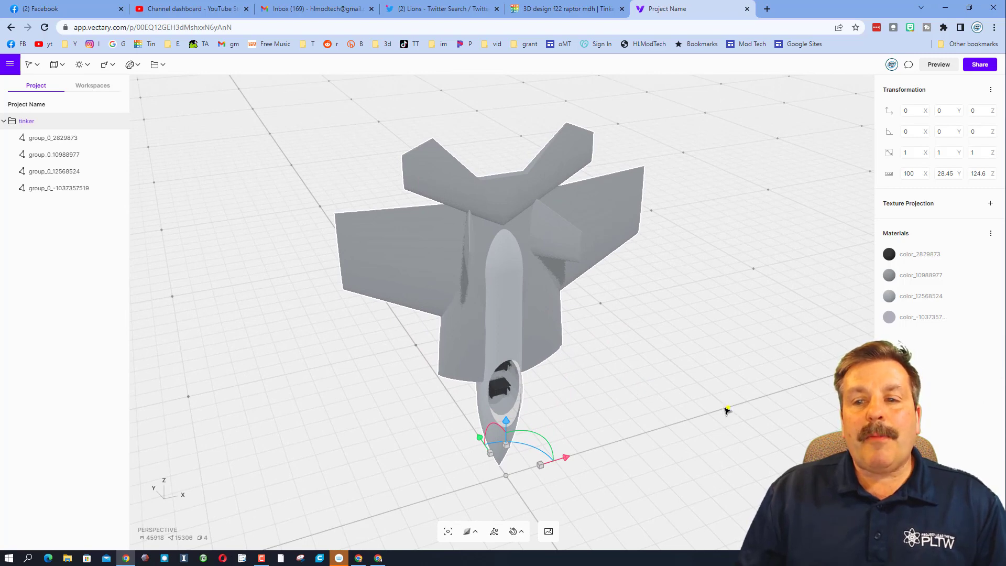
- Set the imported jet's X rotation to -90 degrees so it lies level
mouse_move(727, 410)
left_mouse_down()
mouse_move(714, 395)
mouse_move(722, 417)
left_mouse_up()
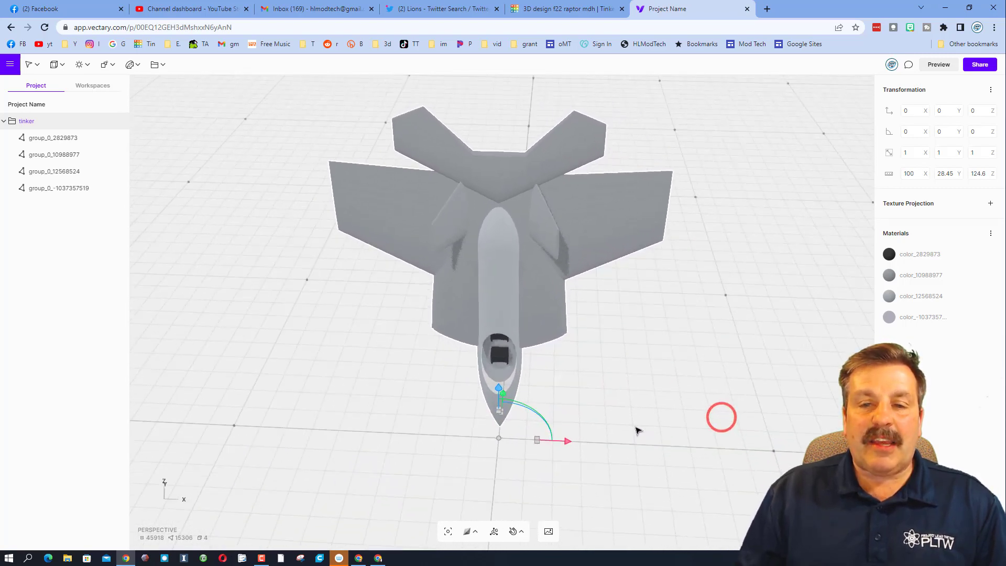
left_click_drag(638, 430, 561, 420)
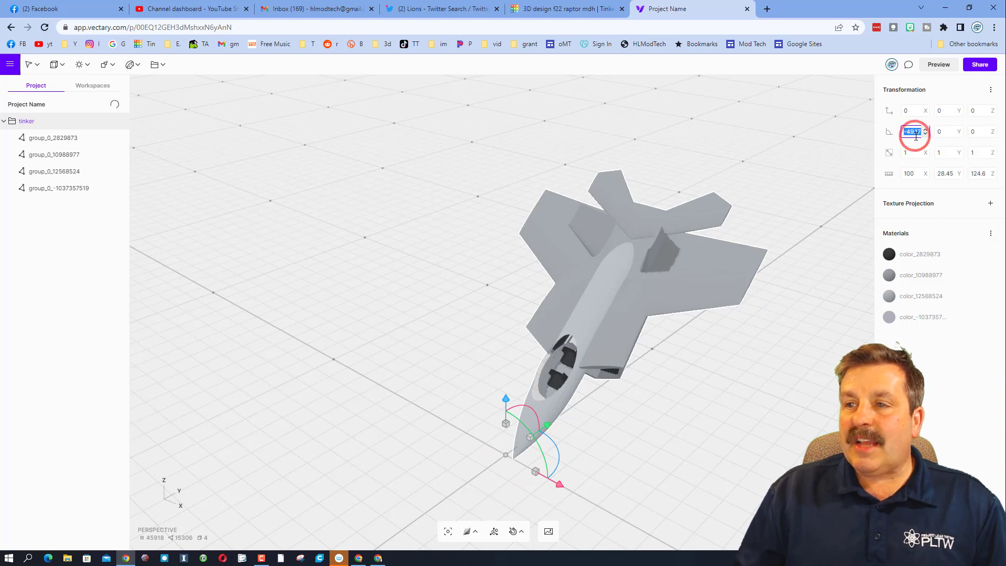
type("-90")
key("Return")
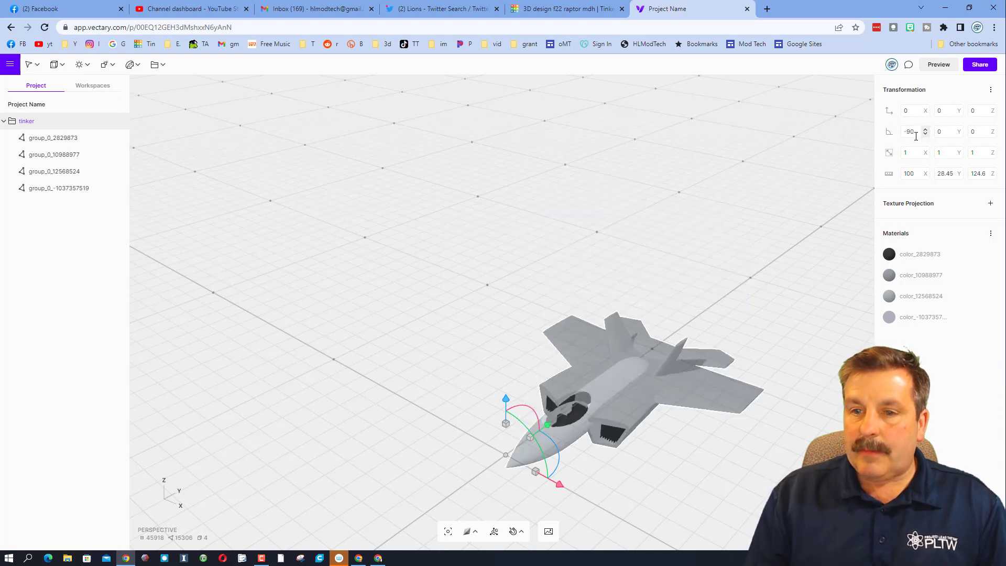
- Move the jet above the grid to about X -2, Y 25.6 and Z 34.7
left_click_drag(444, 351, 492, 222)
key("ctrl+z")
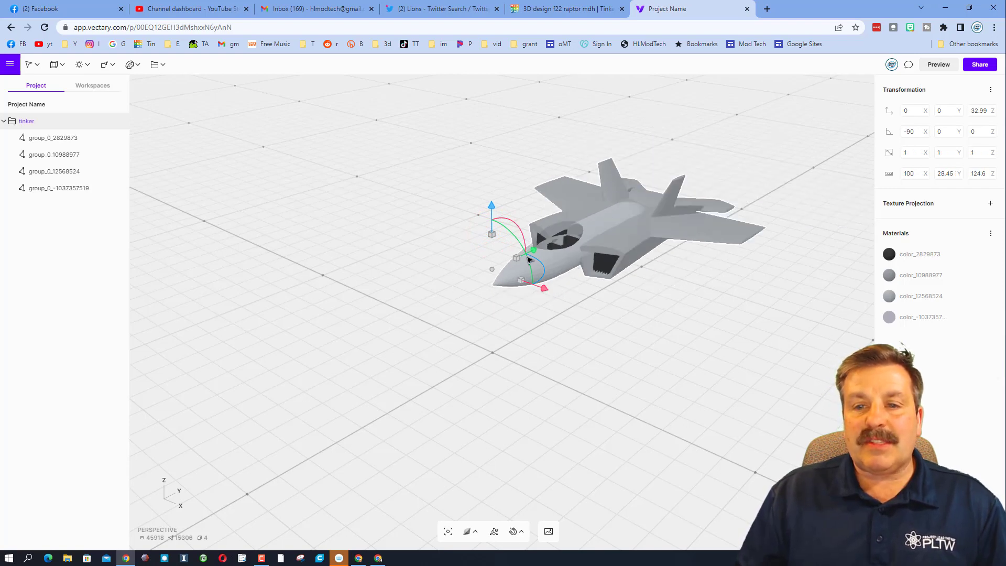
left_click_drag(533, 250, 545, 237)
left_click_drag(543, 185, 538, 180)
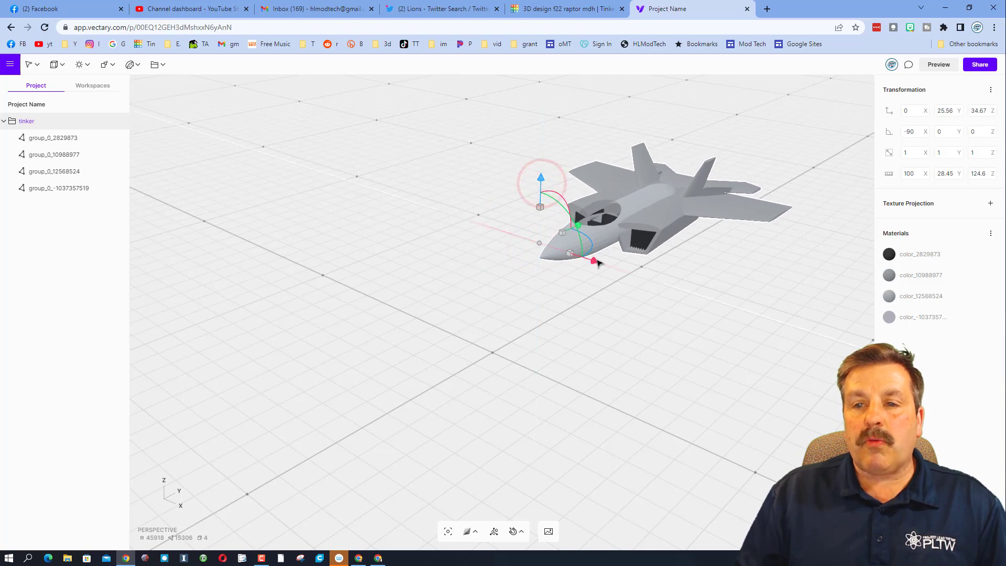
left_click_drag(596, 258, 504, 239)
- Examine which parts of the jet belong to each group inside the tinker folder
scroll(503, 236, "up", 5)
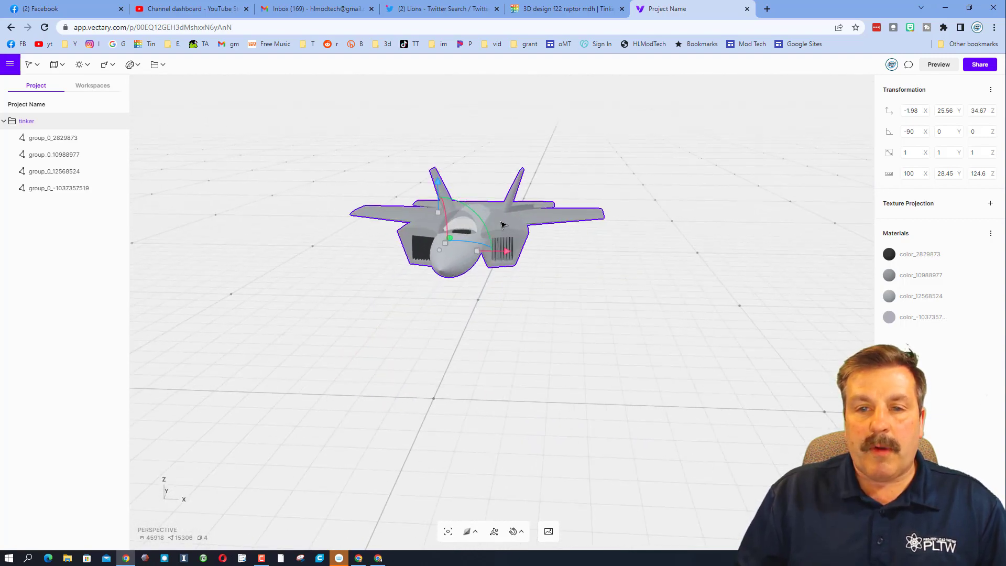
scroll(502, 225, "down", 3)
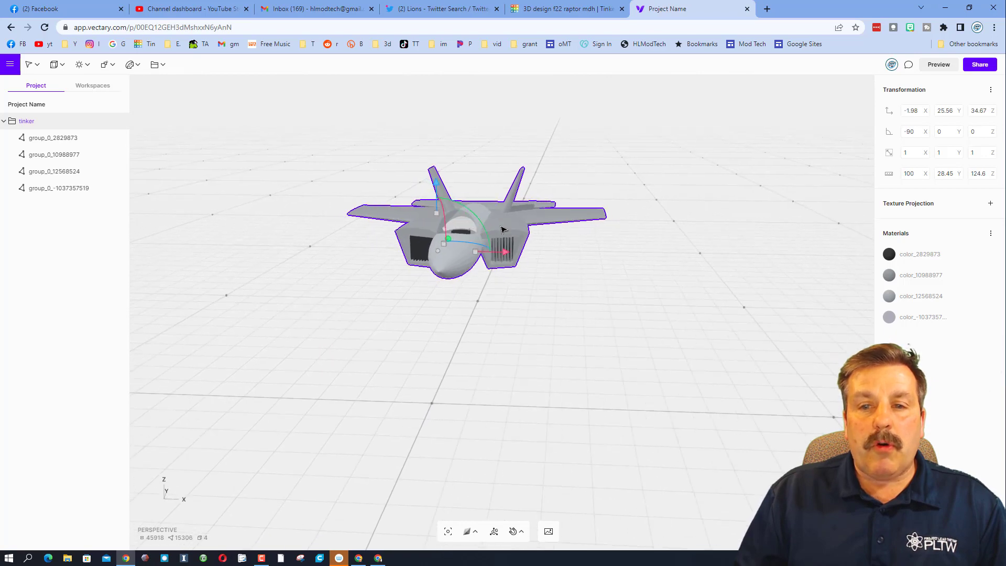
left_click(507, 231)
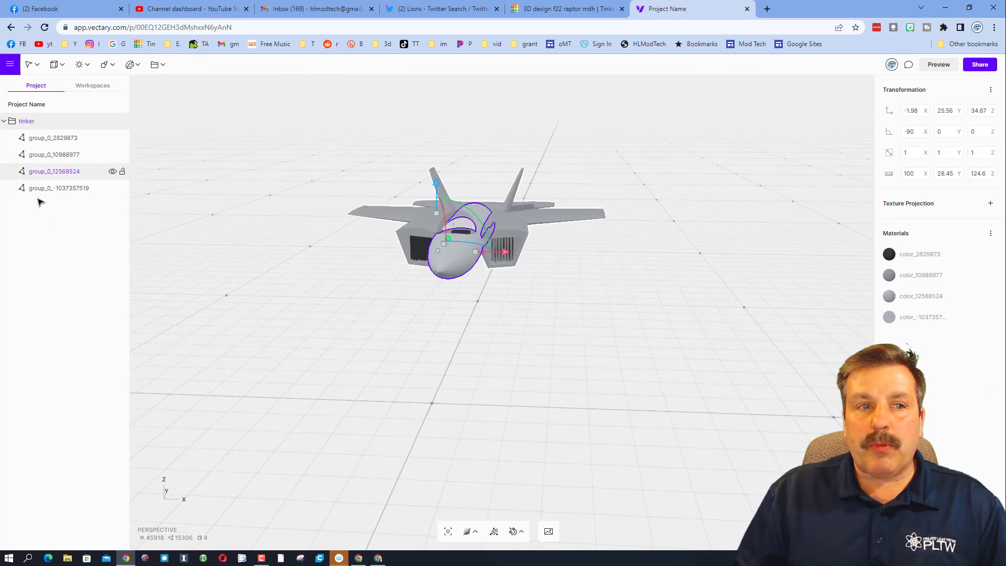
left_click(37, 154)
left_click(49, 173)
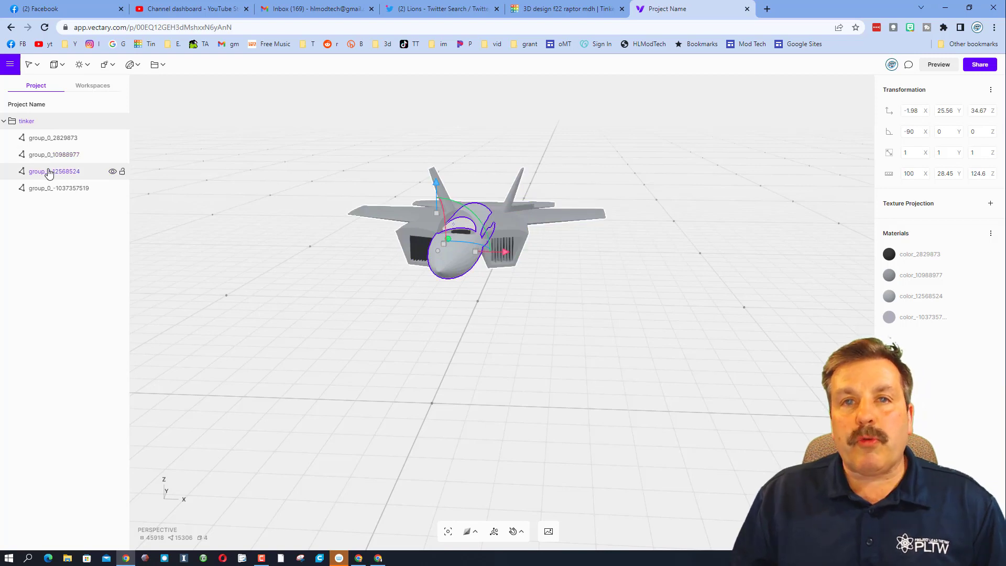
scroll(507, 240, "up", 2)
left_click(506, 239)
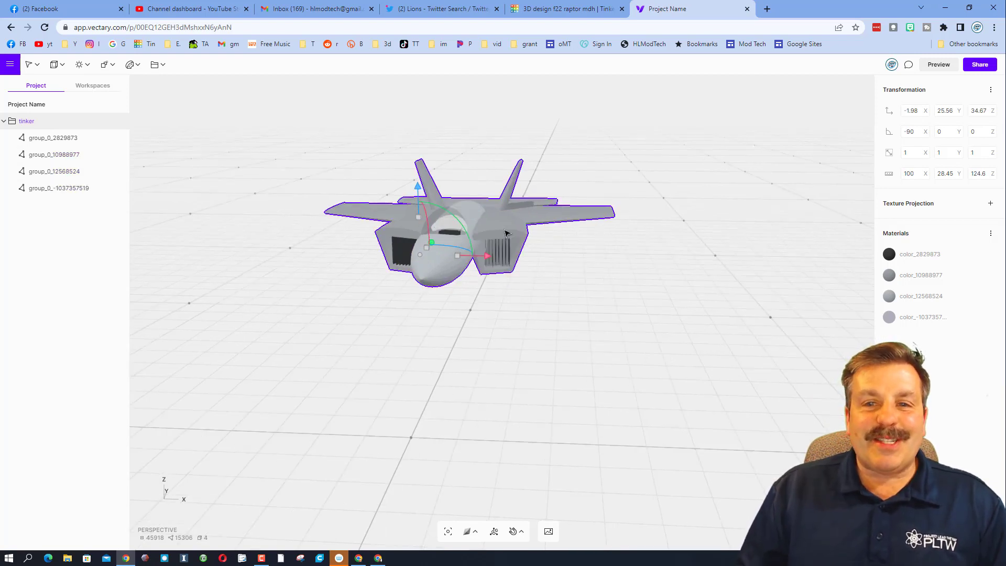
left_click(59, 138)
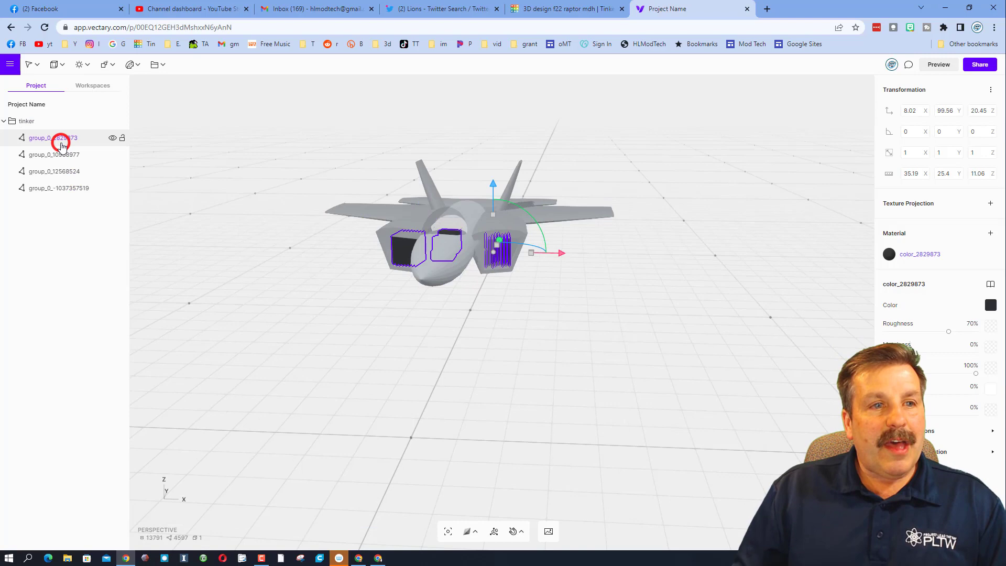
left_click(61, 156)
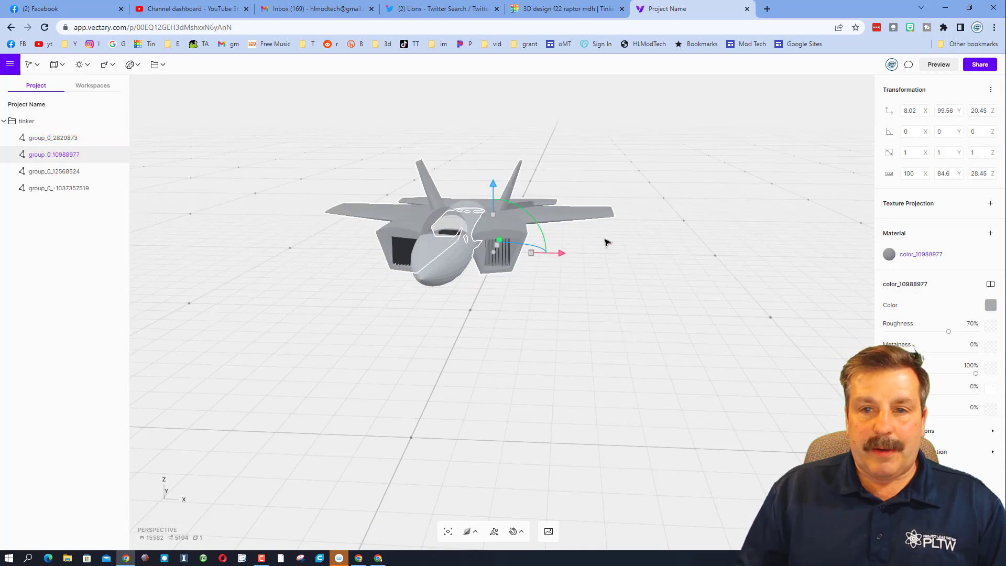
left_click_drag(659, 174, 644, 198)
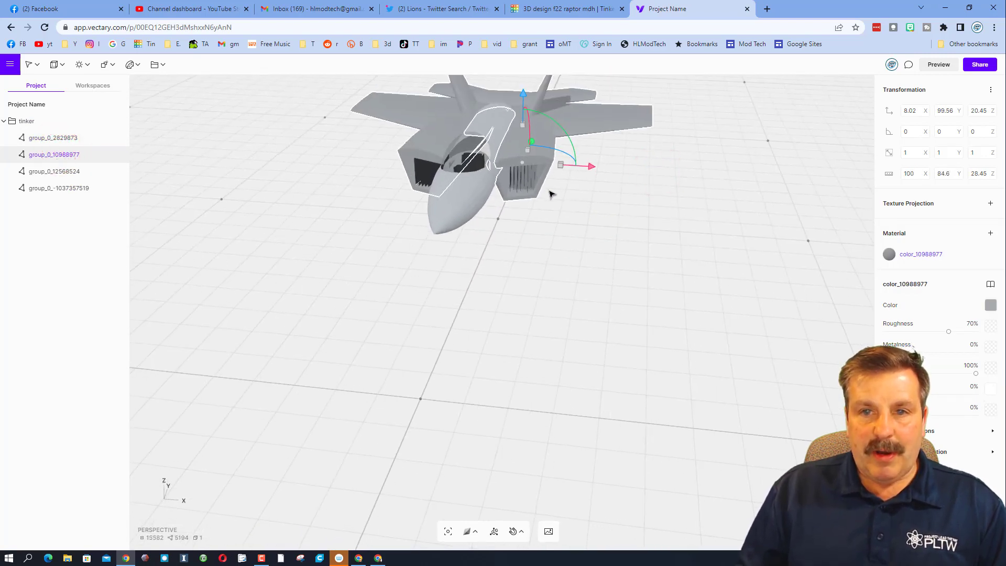
- Set the color of the jet's nose and central fuselage group to dark blue (115D8C)
left_click(448, 213)
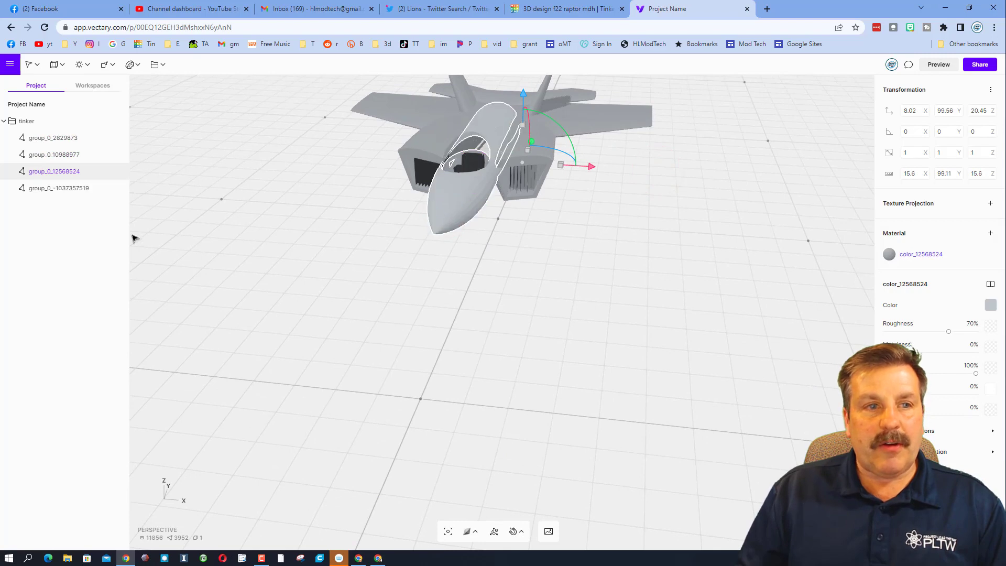
left_click(465, 209)
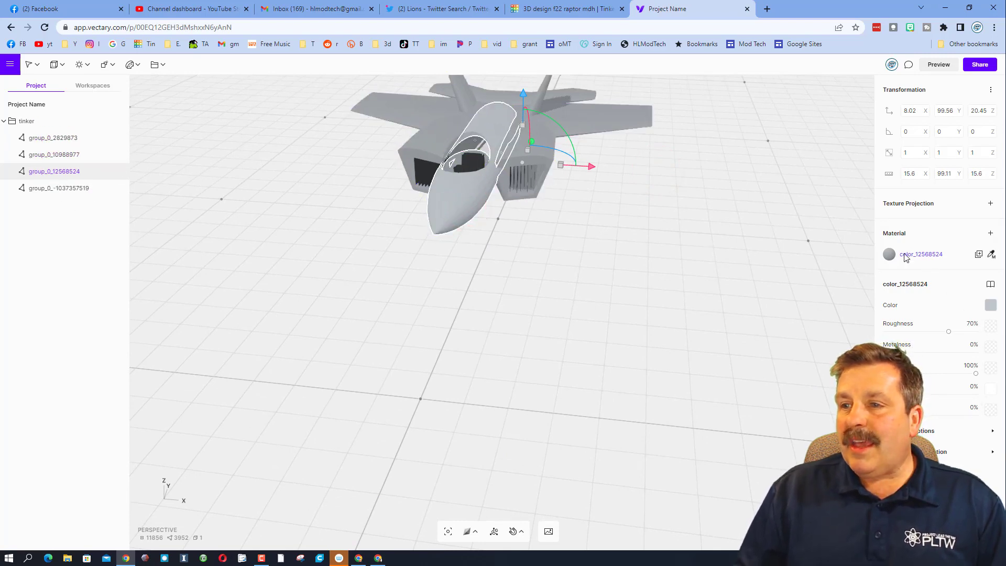
left_click(991, 308)
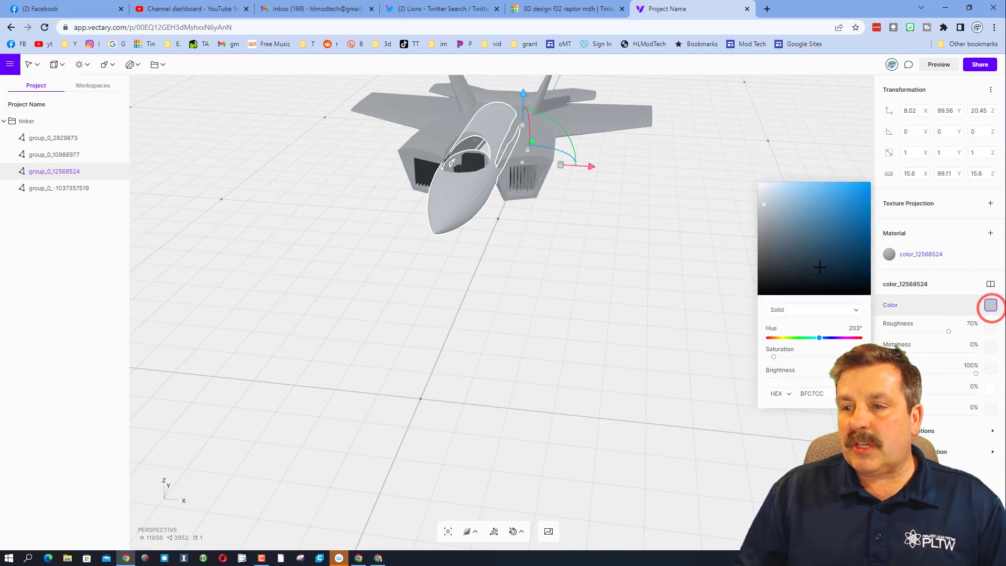
left_click_drag(823, 263, 854, 237)
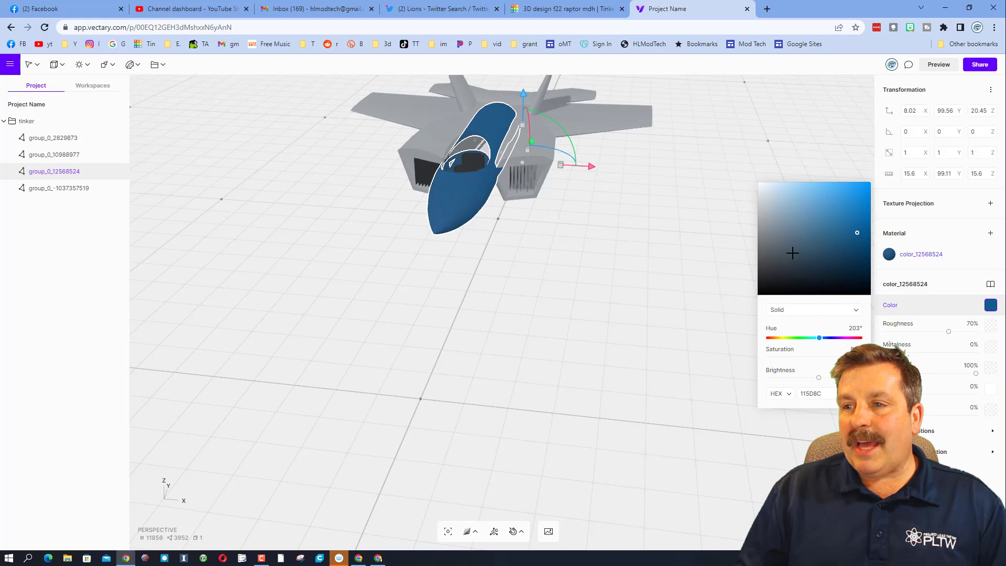
- Apply the Colored Flakes material from the Car Paint library to the jet's nose and central fuselage group
left_click(989, 286)
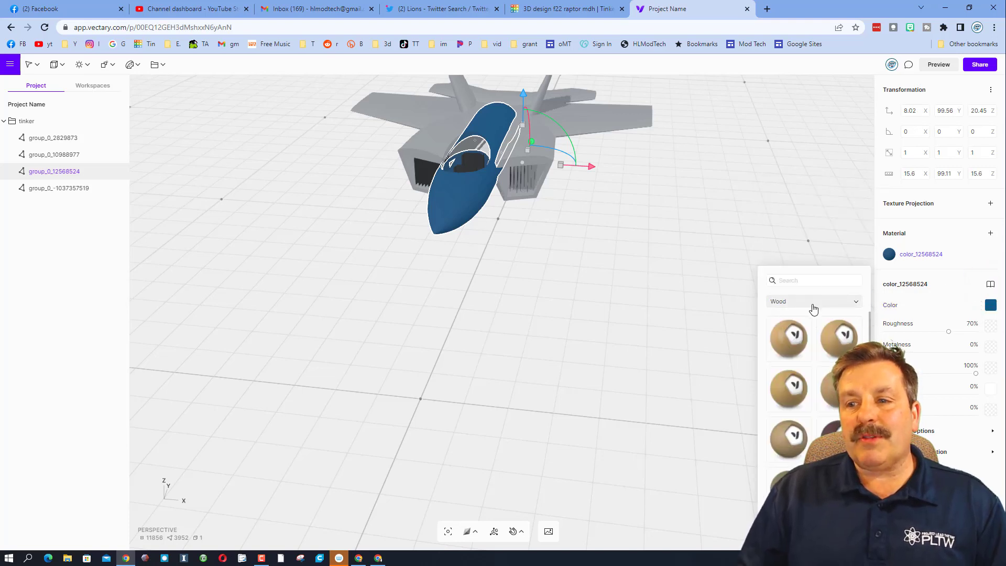
left_click(792, 303)
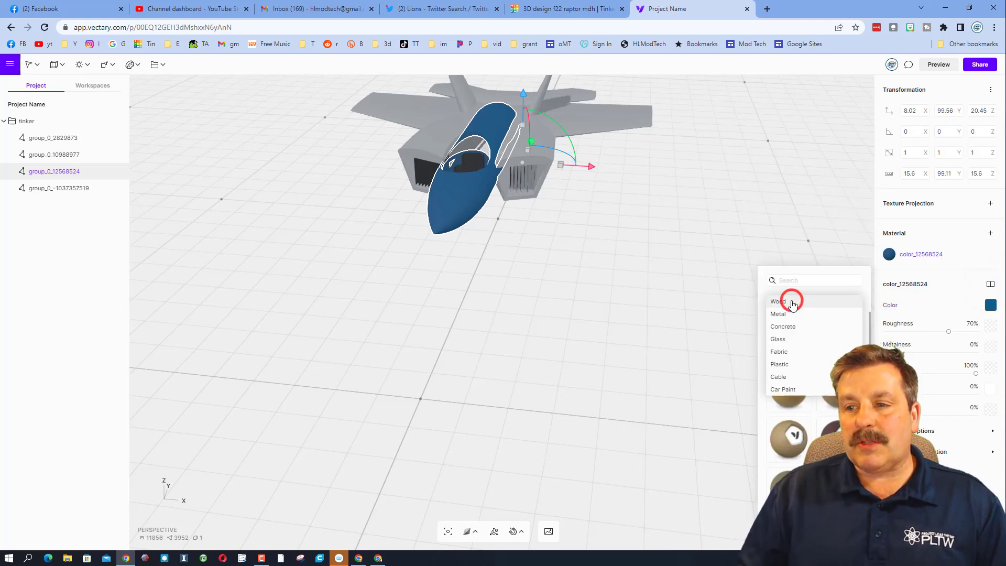
left_click(785, 390)
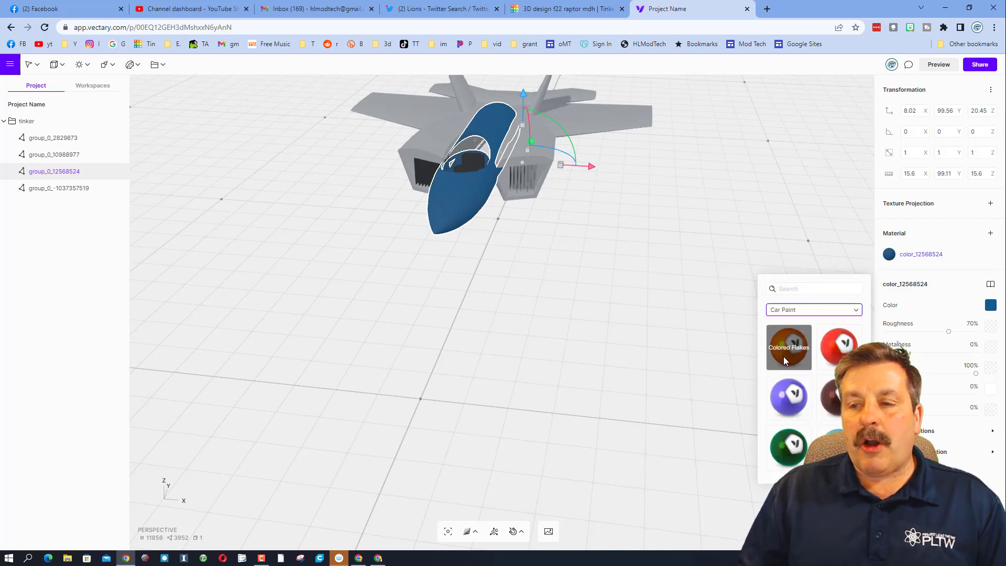
left_click_drag(784, 360, 454, 200)
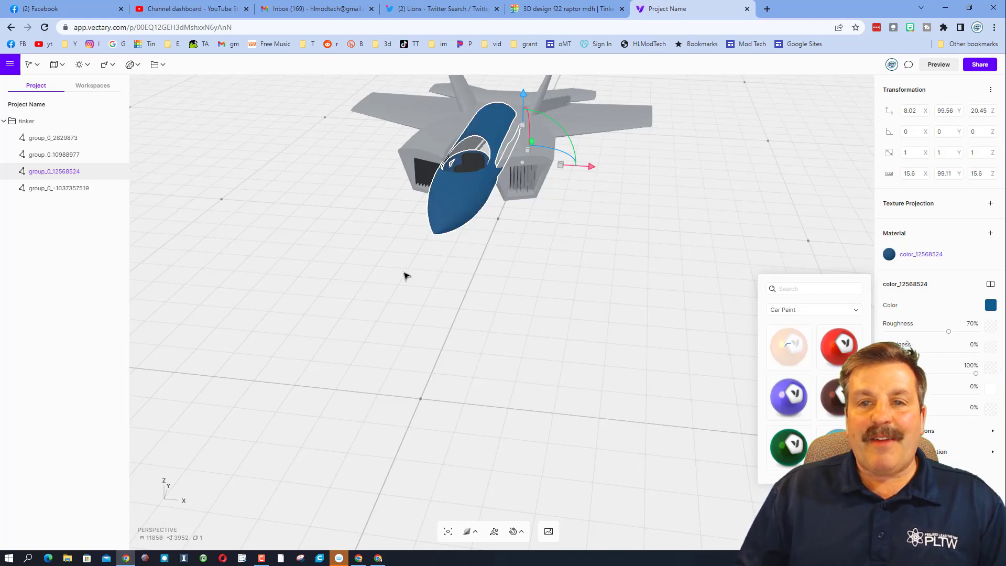
mouse_move(381, 302)
left_mouse_down()
mouse_move(425, 302)
mouse_move(388, 292)
mouse_move(528, 278)
mouse_move(487, 285)
mouse_move(400, 267)
mouse_move(378, 276)
mouse_move(400, 283)
mouse_move(433, 218)
left_mouse_up()
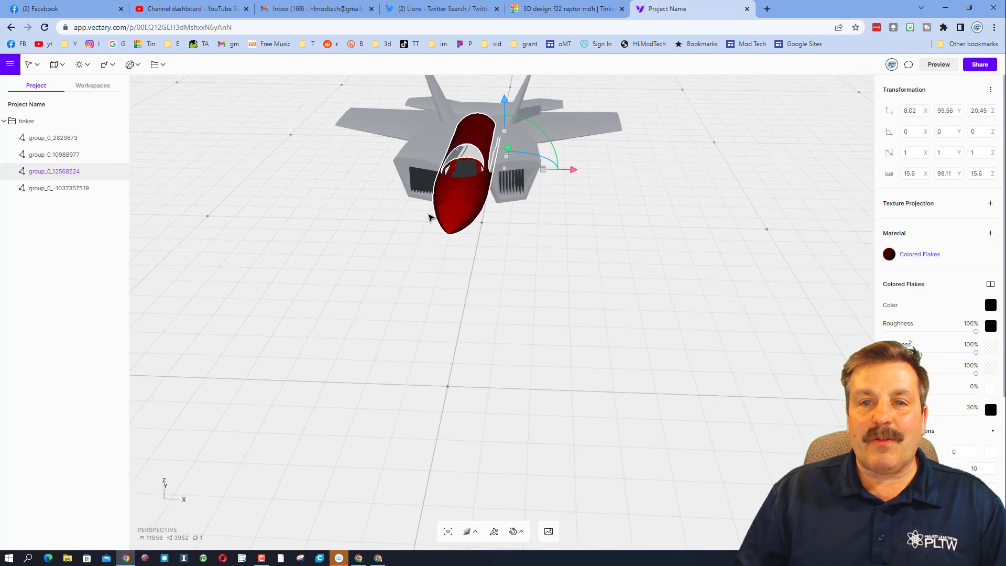
- Apply the Frosted 1.5 material from the Glass library to the cockpit canopy
left_click(459, 165)
left_click_drag(449, 297, 991, 288)
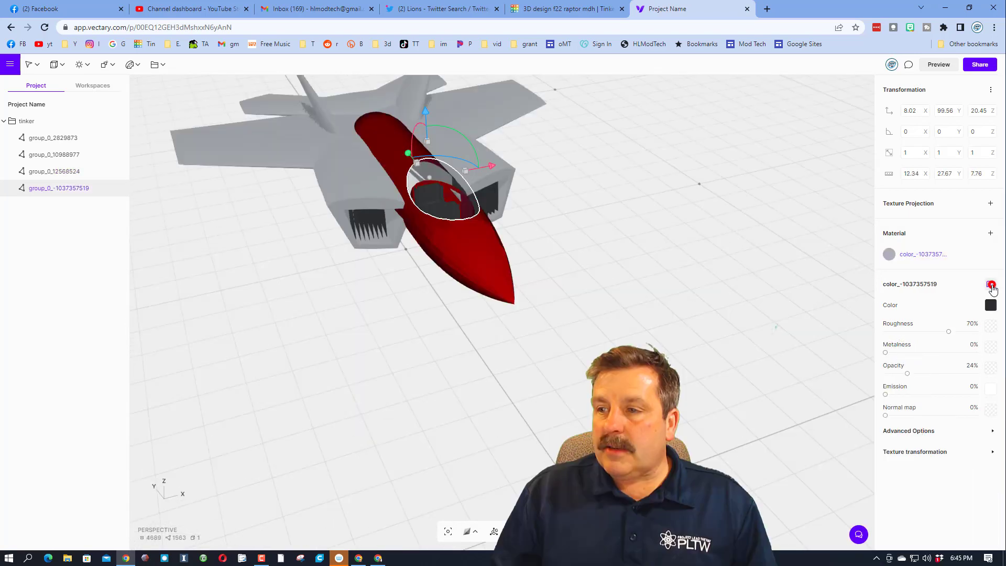
left_click(992, 286)
left_click(803, 313)
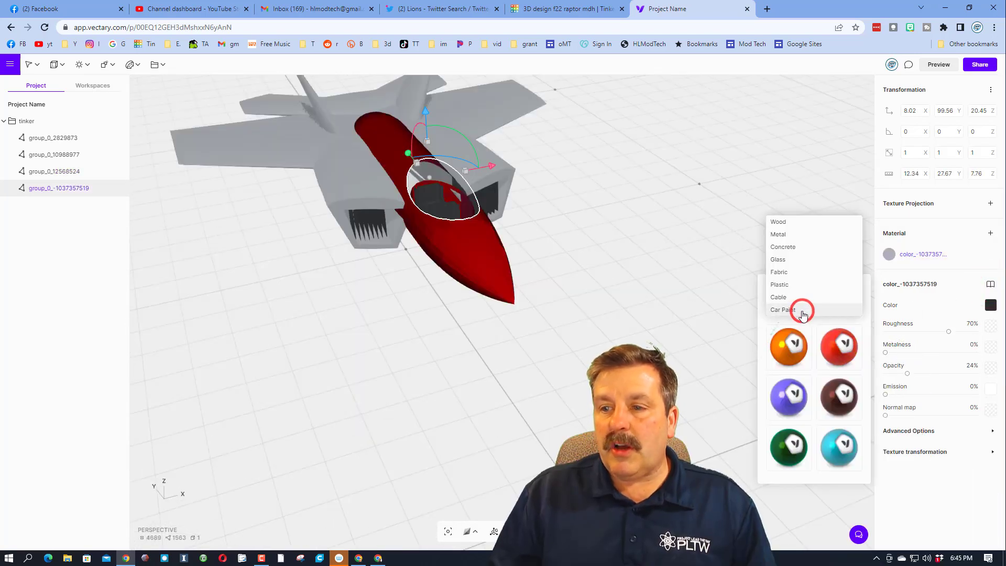
left_click(783, 259)
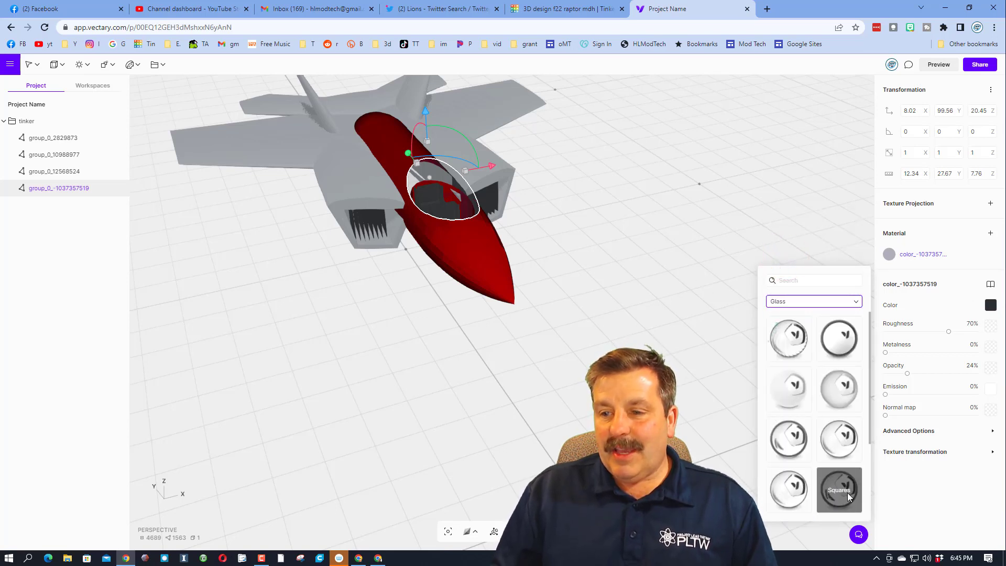
left_click(800, 449)
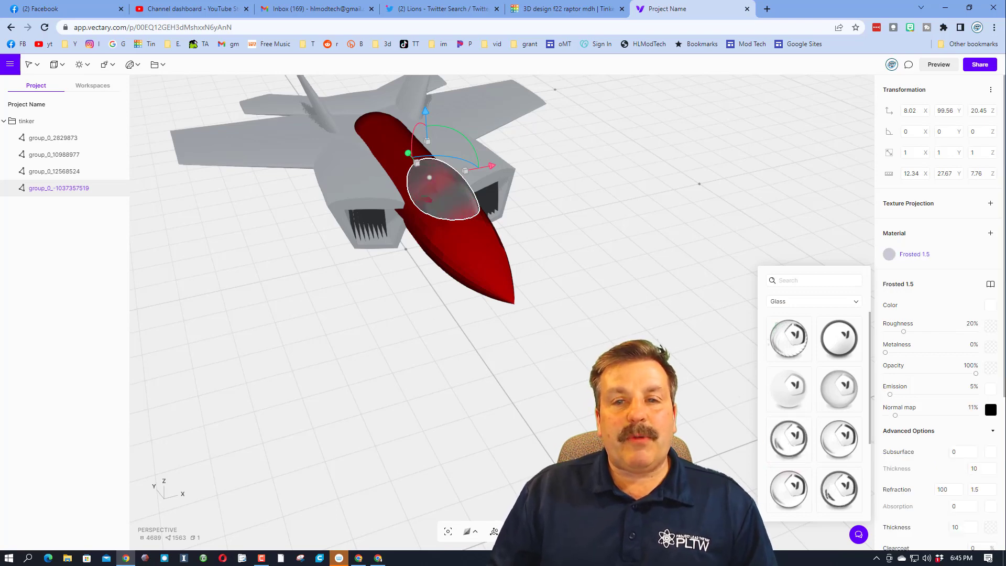
left_click_drag(445, 341, 575, 342)
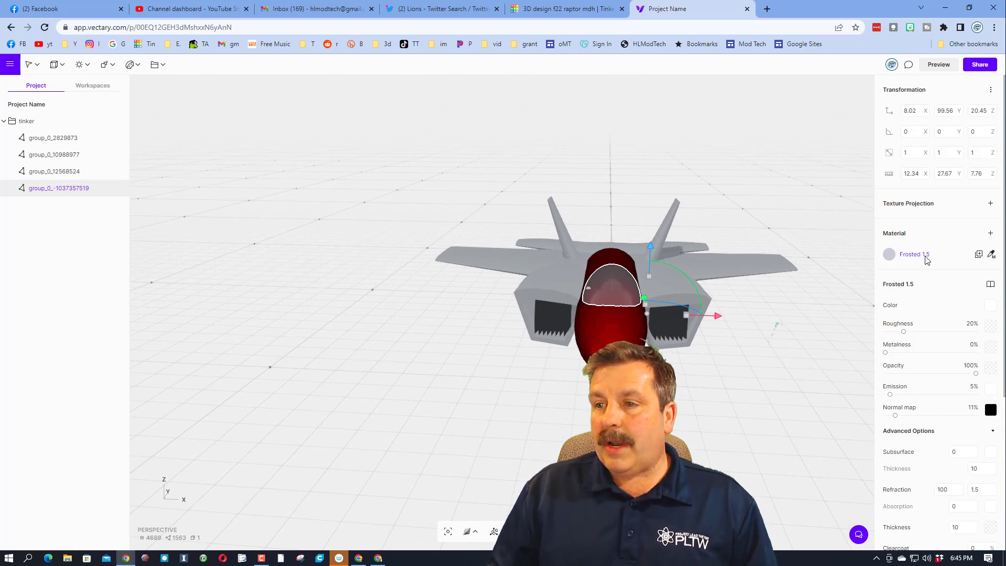
- Replace the cockpit canopy's material with the Architectural glass preset
left_click(990, 285)
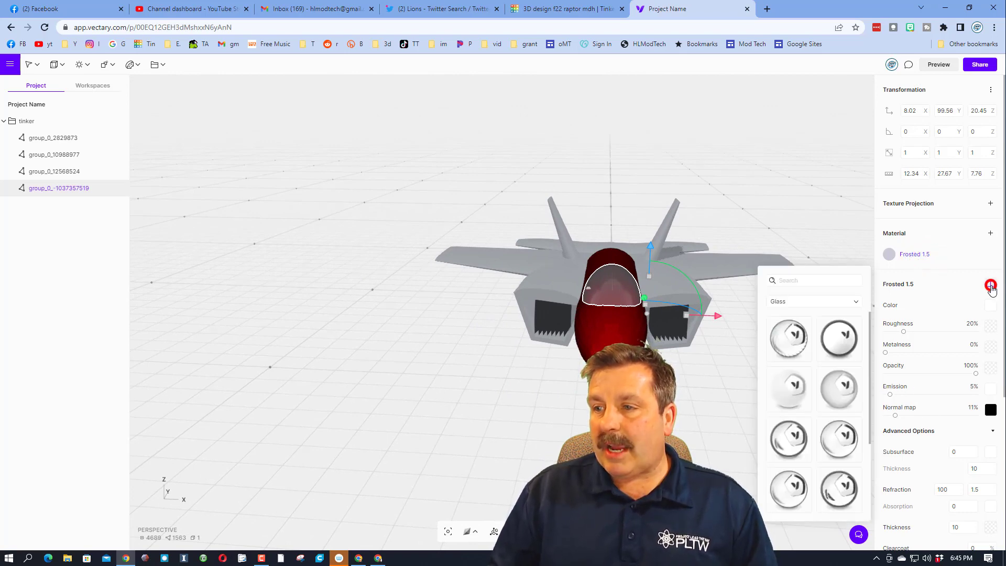
left_click(839, 346)
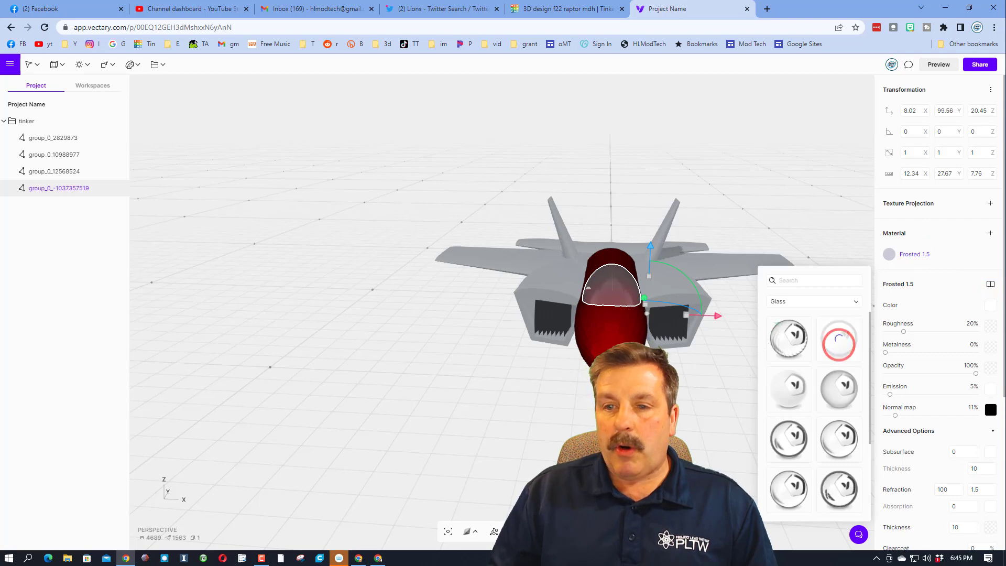
left_click_drag(411, 341, 467, 226)
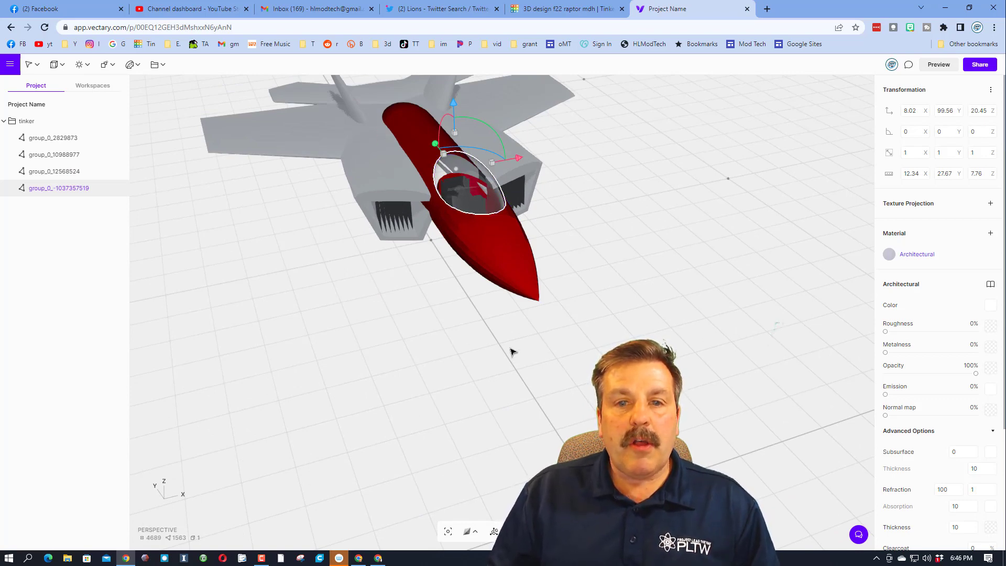
left_click_drag(577, 356, 640, 328)
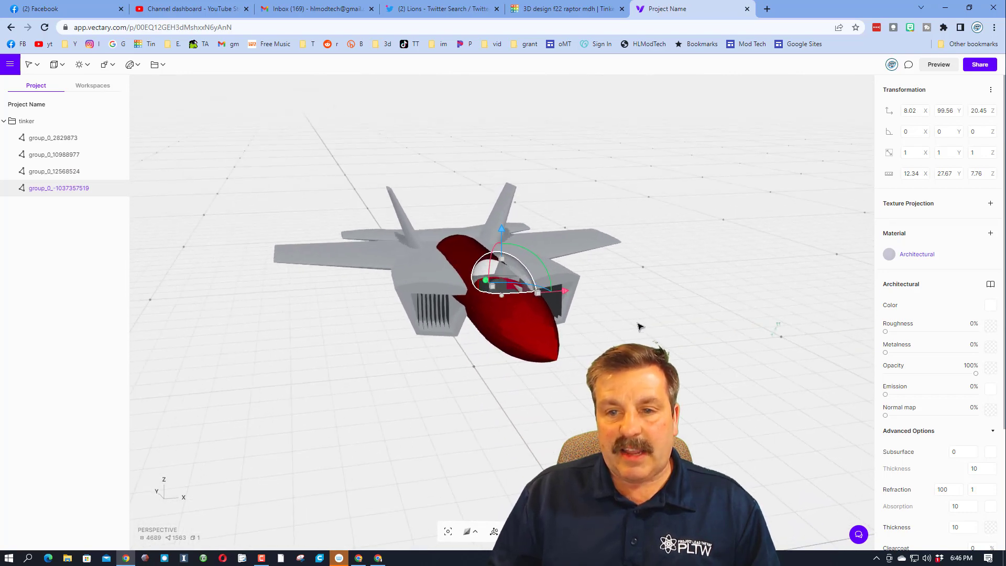
- Apply the Gold Glossy material from the Metal library to the group with the intake grilles and cockpit interior
left_click(441, 322)
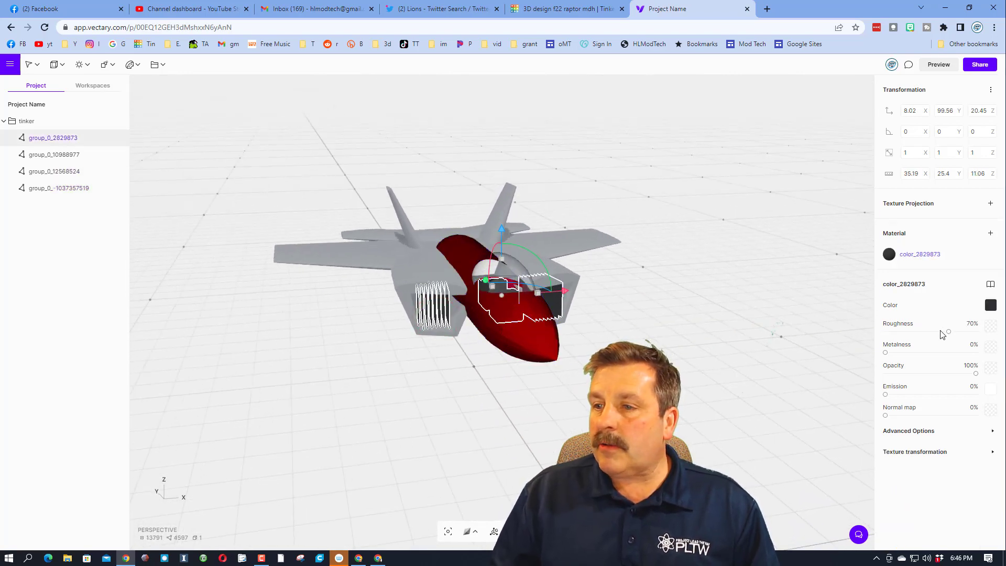
left_click(991, 284)
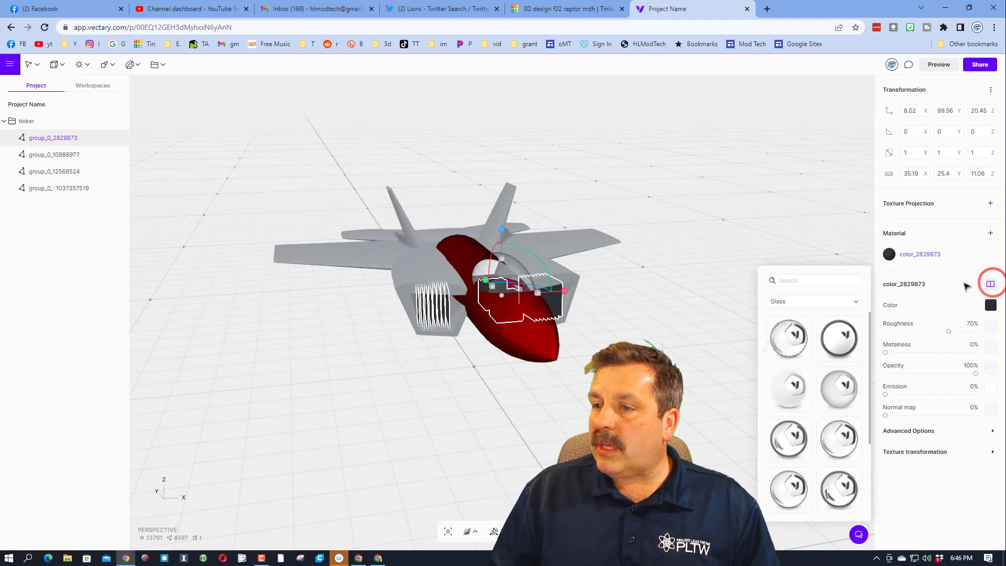
left_click(791, 302)
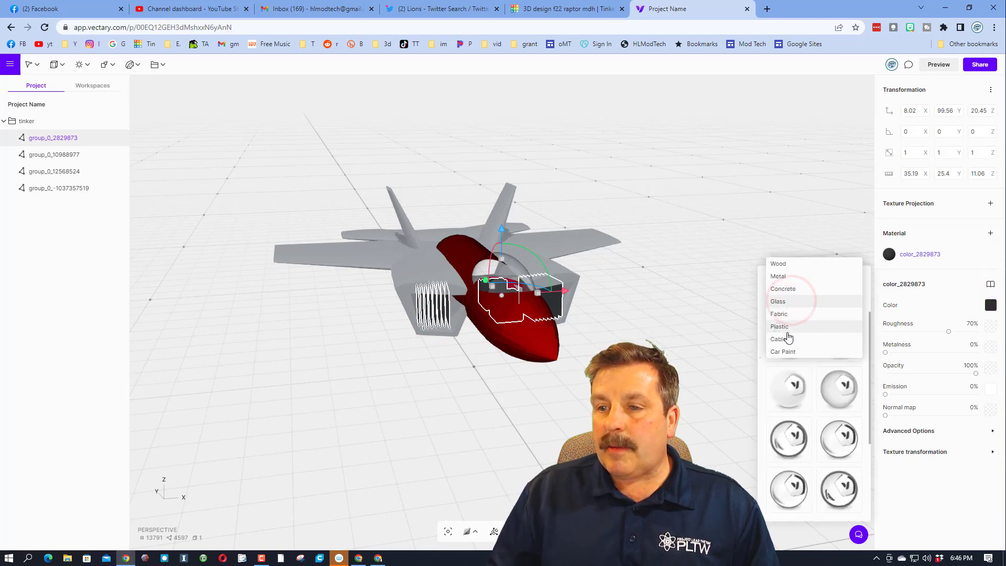
left_click(783, 276)
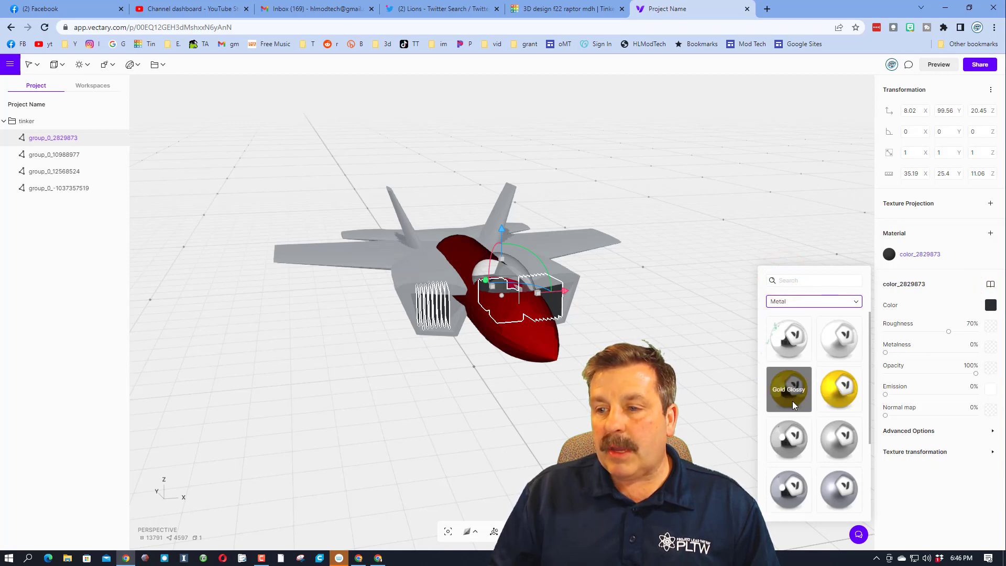
left_click_drag(789, 402, 434, 318)
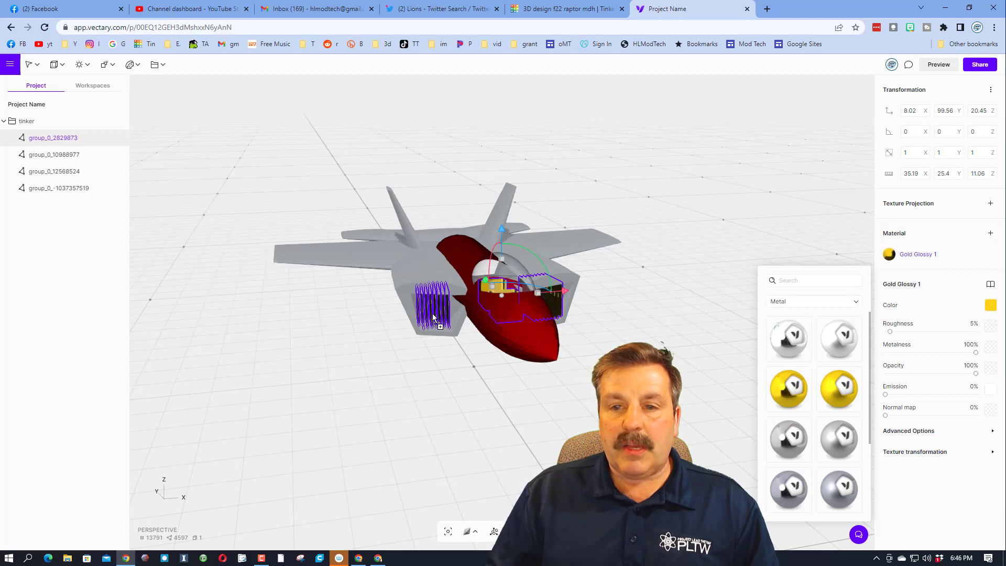
right_click_drag(523, 321, 661, 266)
right_click_drag(676, 312, 654, 319)
- Add two material slots to the wings and outer body group and give the newest one the Copper Glossy metal
left_click(525, 209)
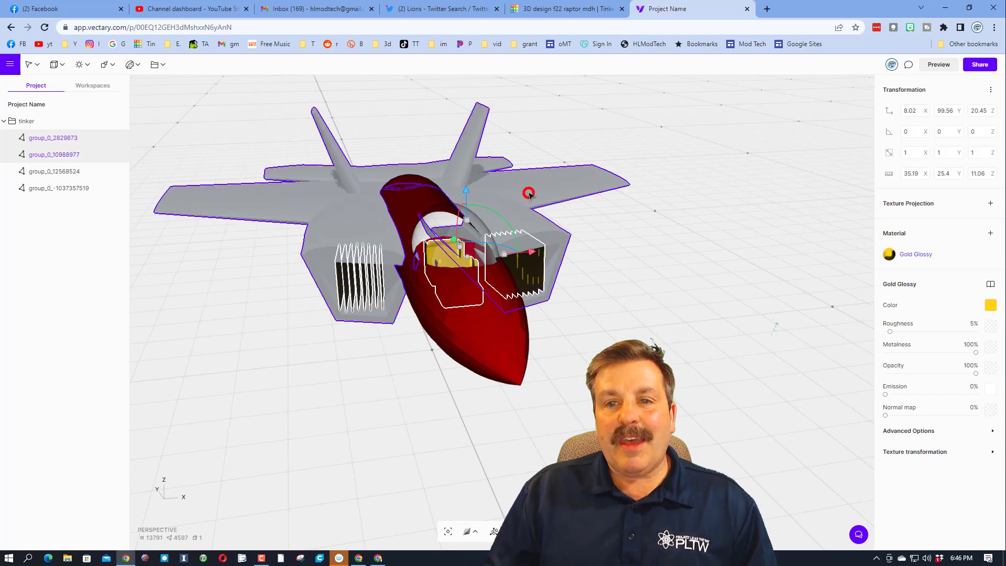
left_click(529, 194)
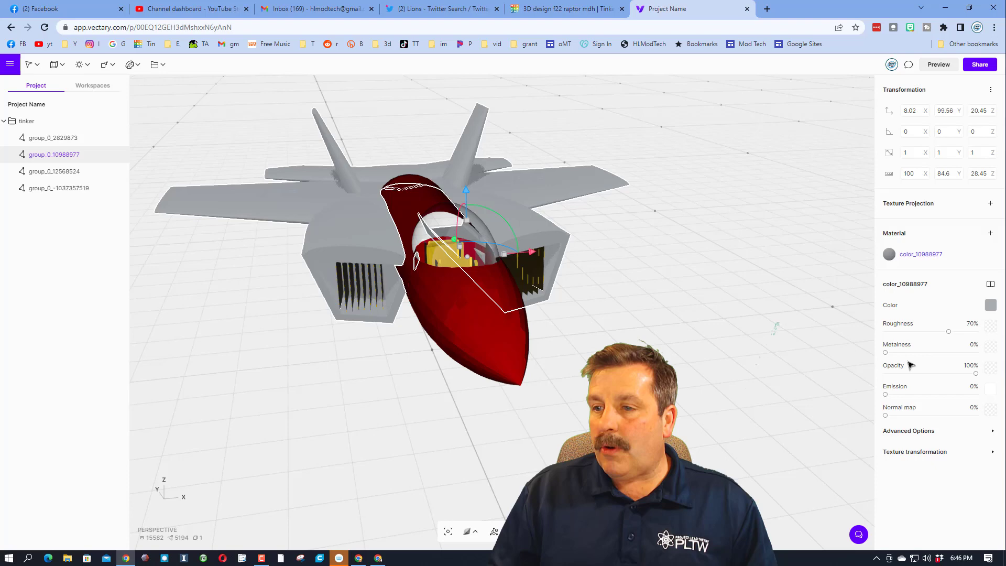
double_click(990, 232)
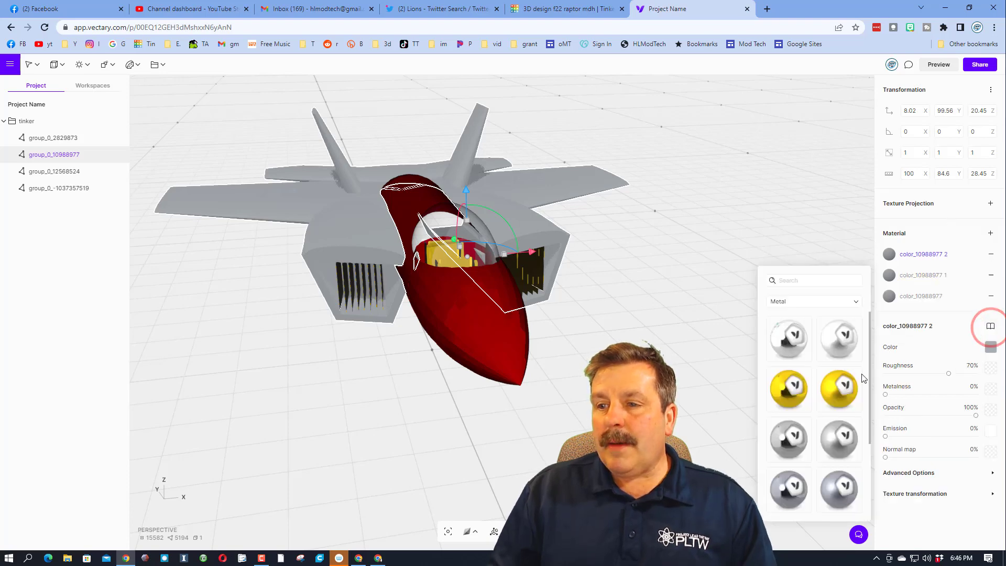
scroll(818, 411, "down", 2)
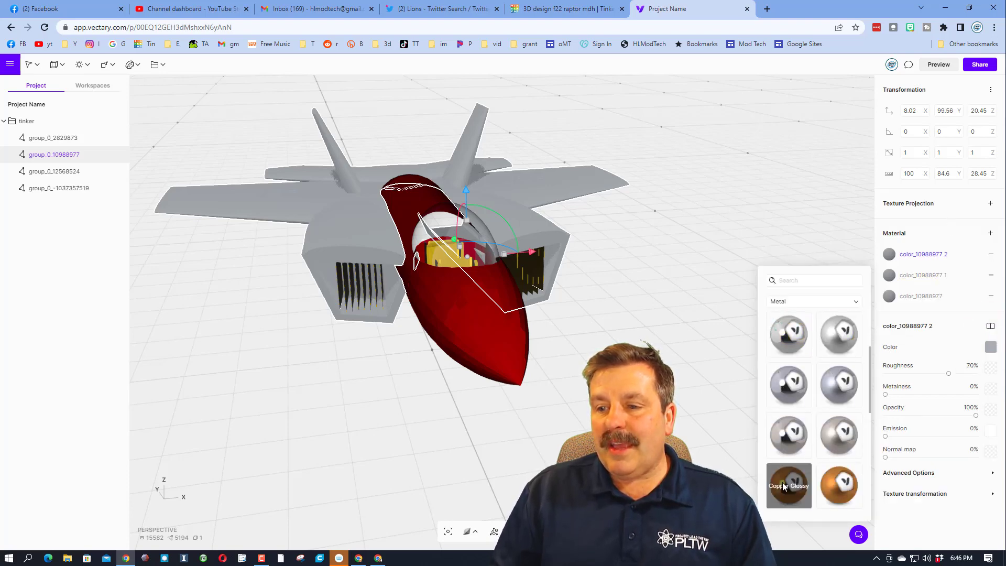
left_click(785, 495)
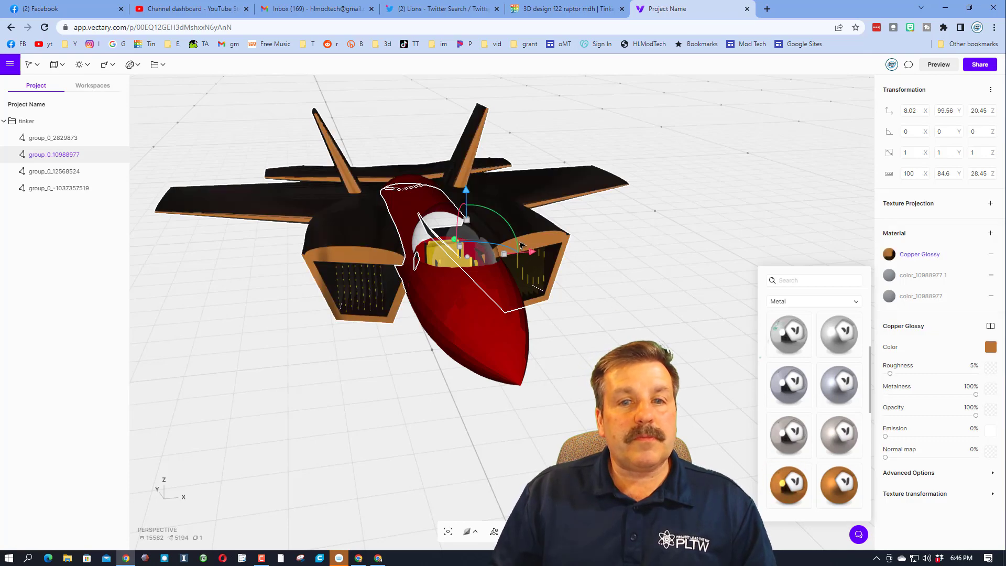
left_click_drag(650, 288, 654, 289)
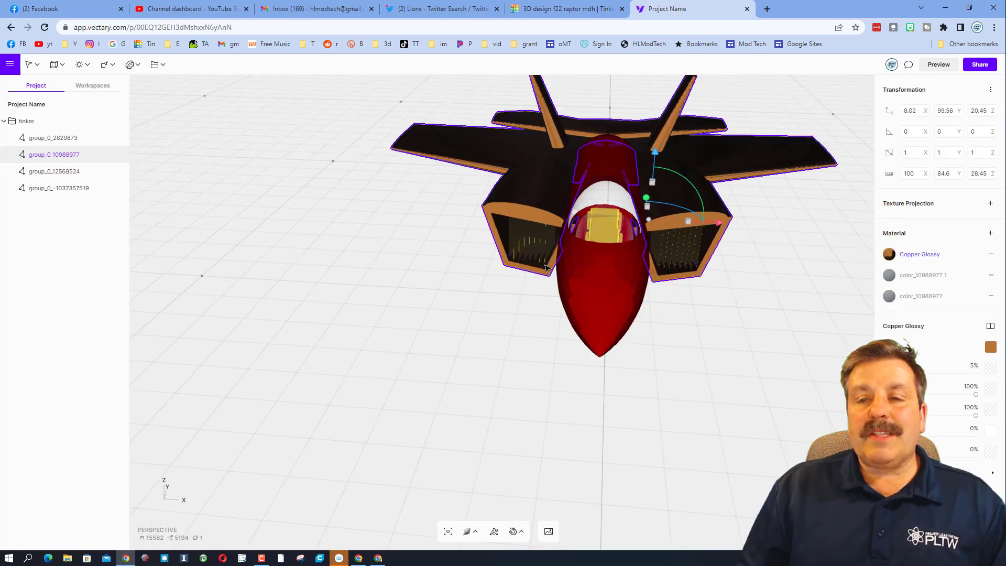
left_click_drag(396, 286, 382, 288)
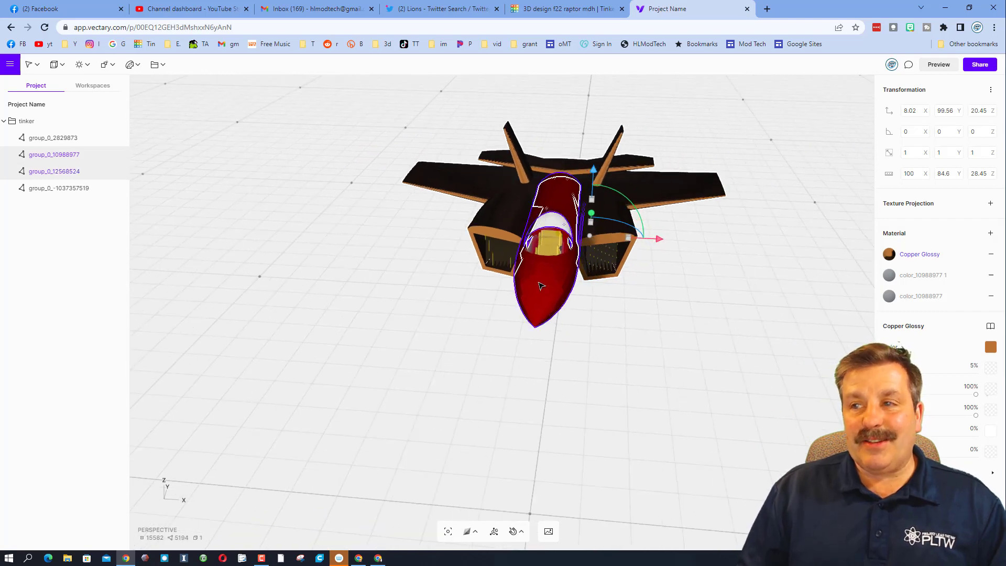
- Set the scene's background color to solid black (000000)
left_click(756, 288)
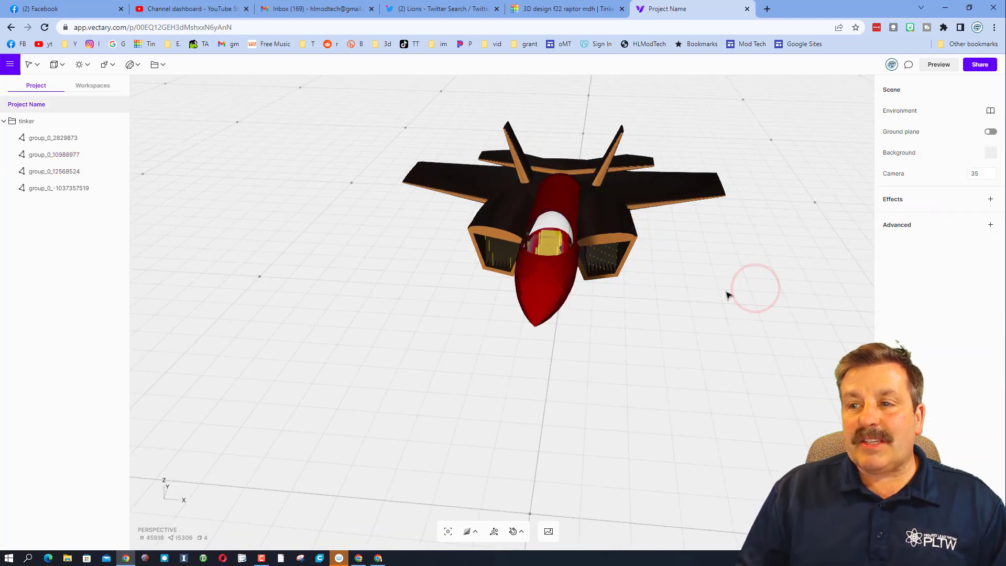
left_click(907, 153)
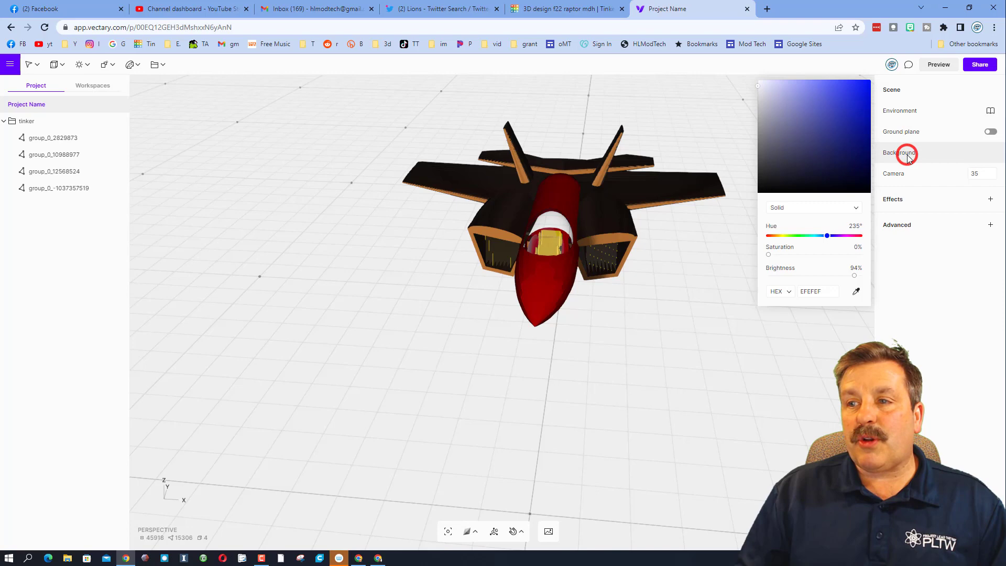
left_click_drag(799, 172, 739, 224)
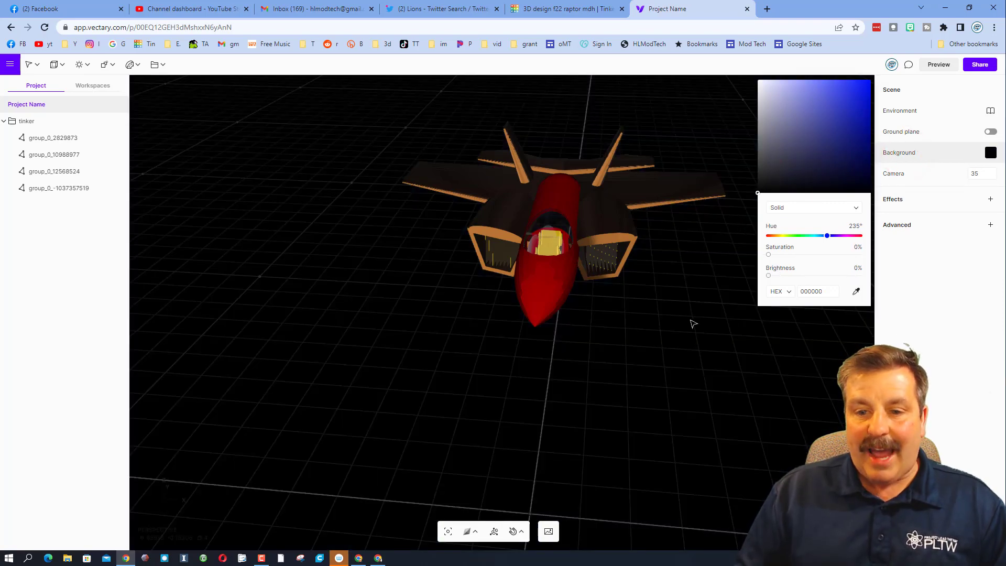
left_click_drag(602, 366, 623, 366)
- Preview the scene and view the finished jet from several angles
left_click(935, 65)
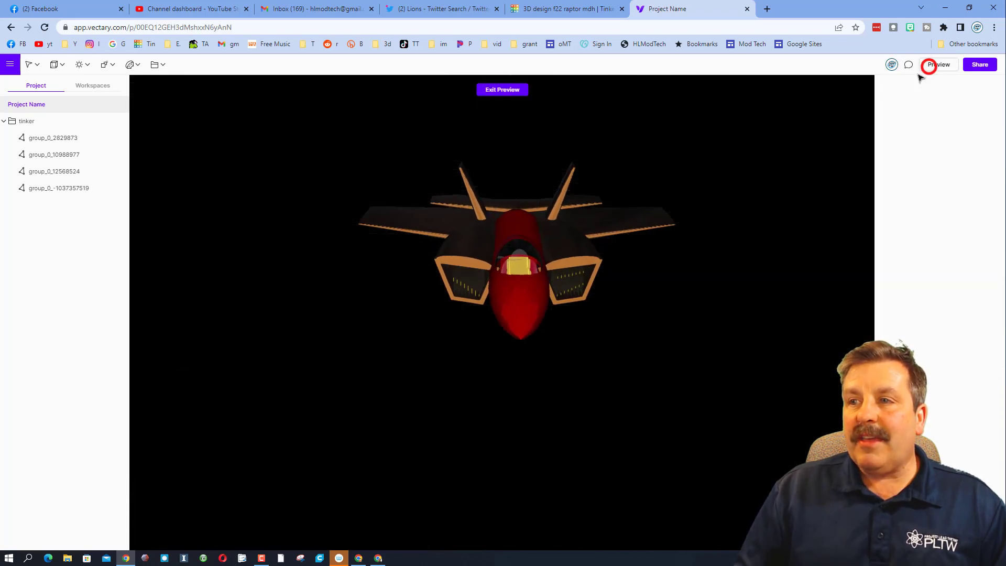
left_click_drag(718, 280, 658, 85)
left_click_drag(467, 78, 527, 221)
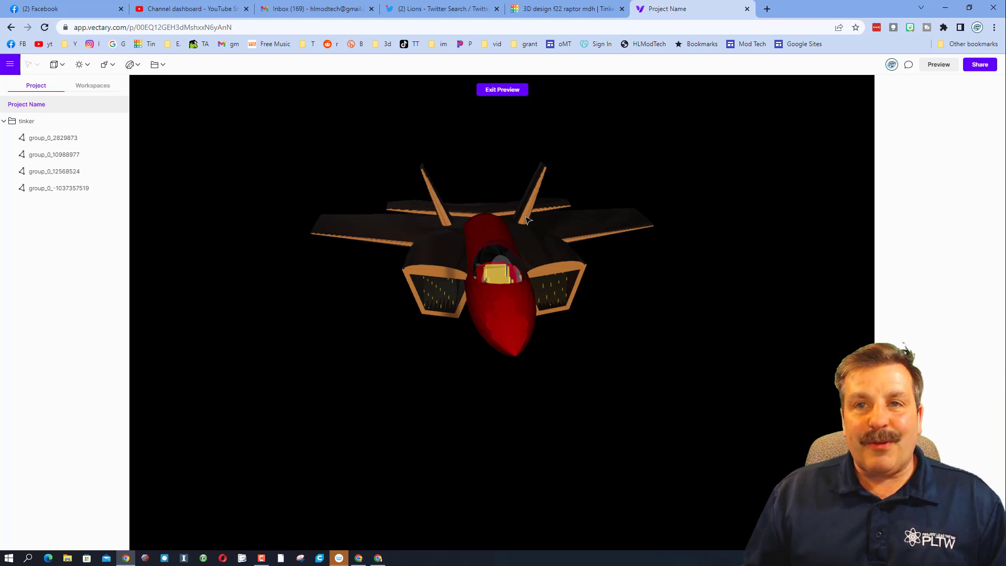
- Finish viewing the jet, exit the preview, and share the project to the web, copying its link
mouse_move(583, 306)
left_mouse_down()
mouse_move(600, 292)
mouse_move(630, 294)
mouse_move(555, 305)
mouse_move(550, 321)
mouse_move(542, 287)
mouse_move(458, 288)
mouse_move(578, 289)
left_mouse_up()
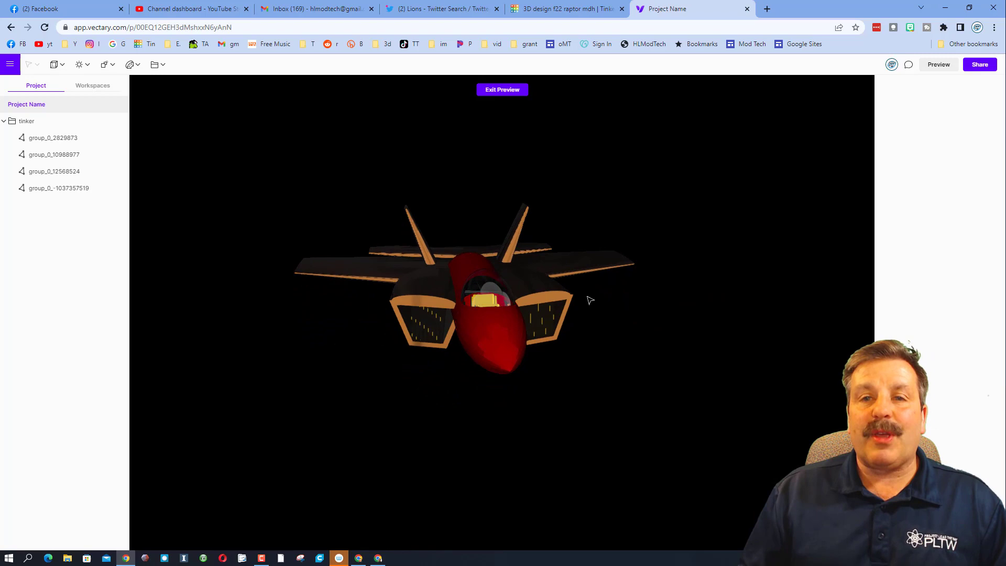
key("Escape")
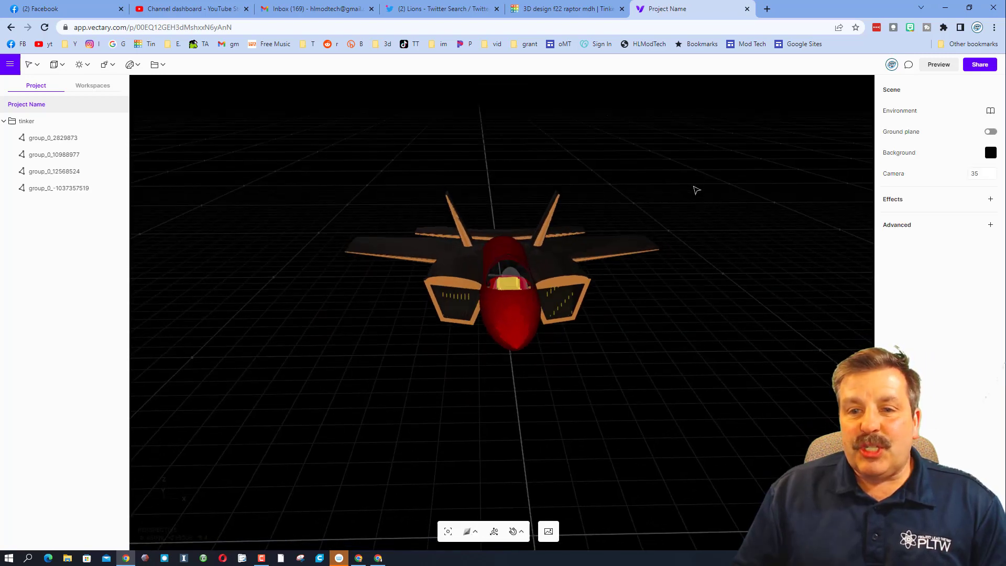
left_click(977, 66)
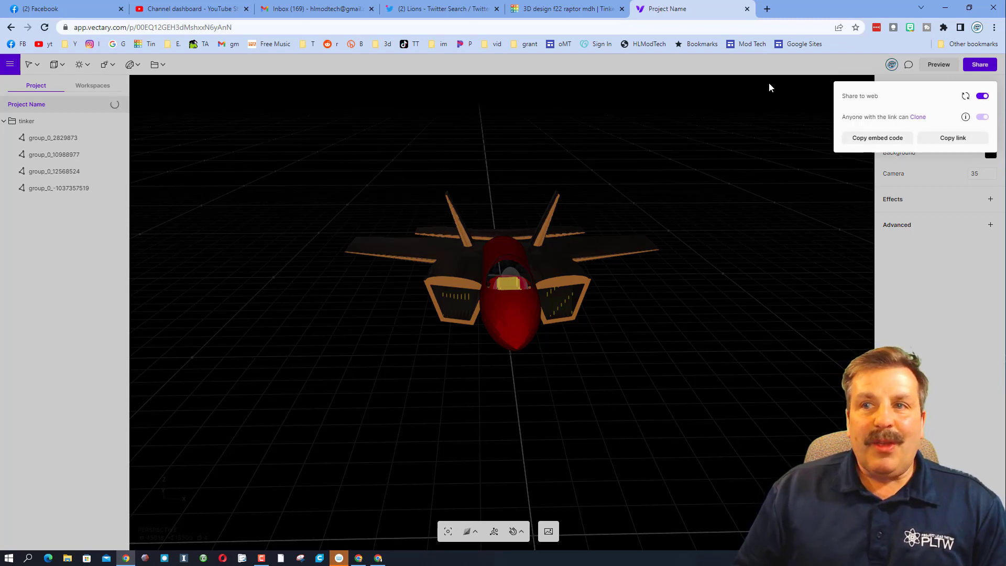
- Open the copied share link in a new browser tab and orbit the published jet to check it
left_click(766, 9)
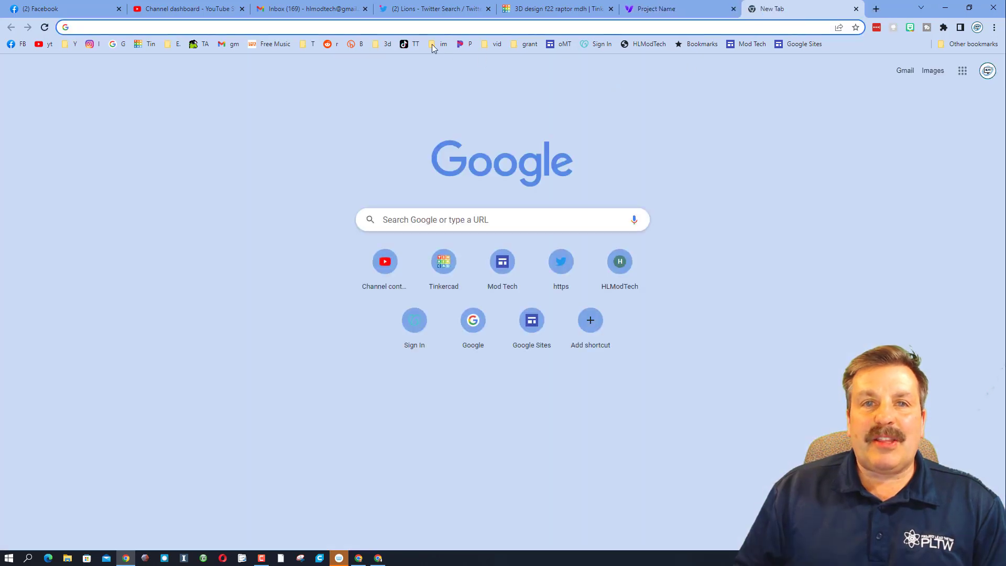
right_click(413, 24)
left_click(476, 105)
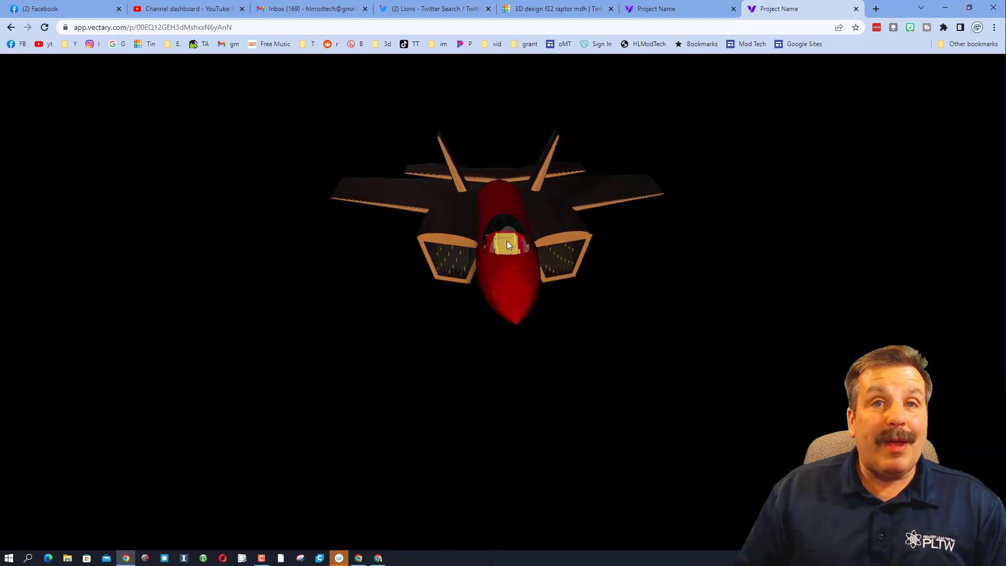
left_click_drag(507, 241, 614, 250)
mouse_move(690, 298)
left_mouse_down()
mouse_move(616, 297)
mouse_move(628, 287)
mouse_move(700, 314)
mouse_move(703, 299)
left_mouse_up()
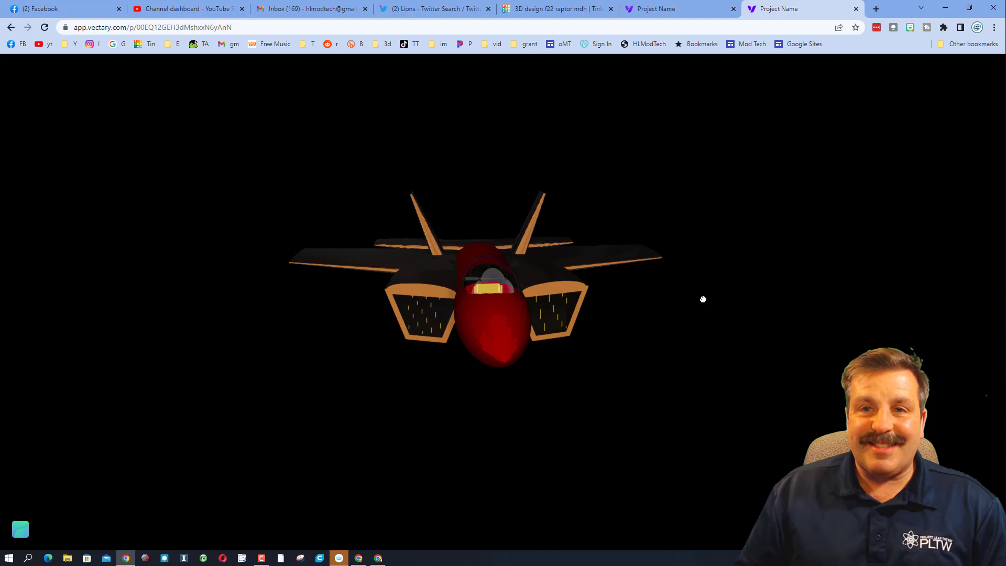
- Switch back to the f22 raptor mdh design in Tinkercad and view the original model
key("ctrl+shift+Tab")
key("ctrl+shift+Tab")
mouse_move(752, 316)
right_mouse_down()
mouse_move(728, 322)
mouse_move(749, 329)
right_mouse_up()
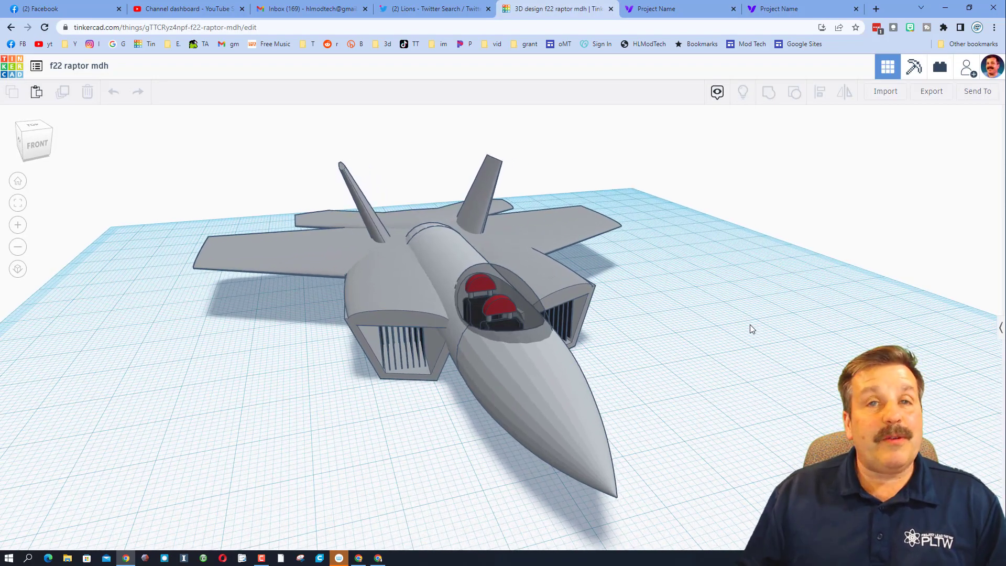